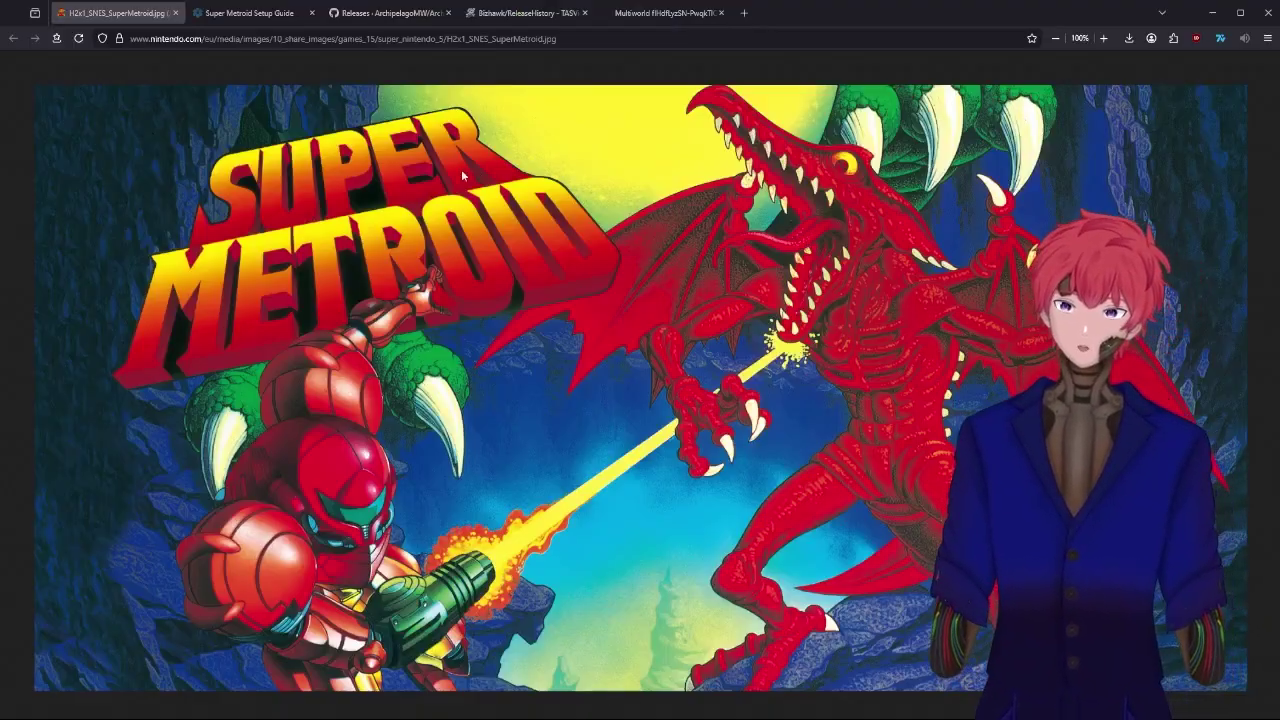
Open the Super Metroid Setup Guide and review its required software, including the ROM file name.
{"action": "left_click", "coordinate": [257, 12]}
{"action": "scroll", "coordinate": [884, 119], "scroll_direction": "up", "scroll_amount": 15}
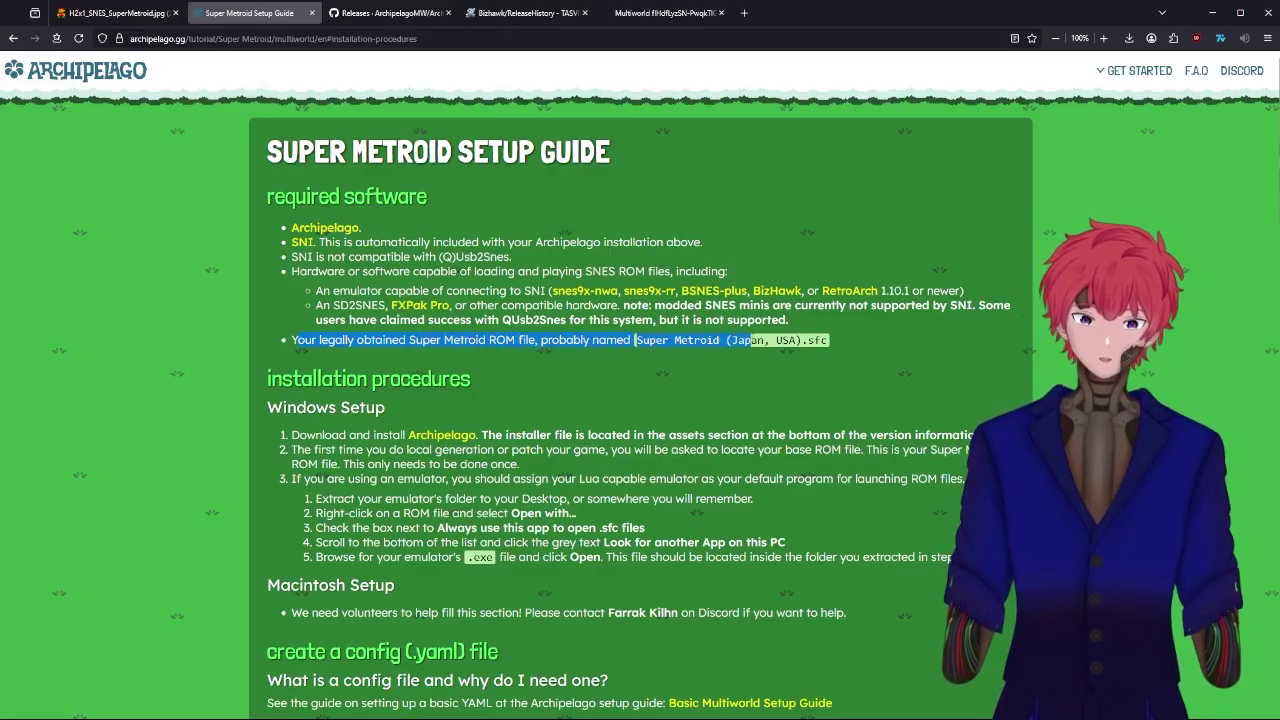
{"action": "left_click", "coordinate": [848, 340]}
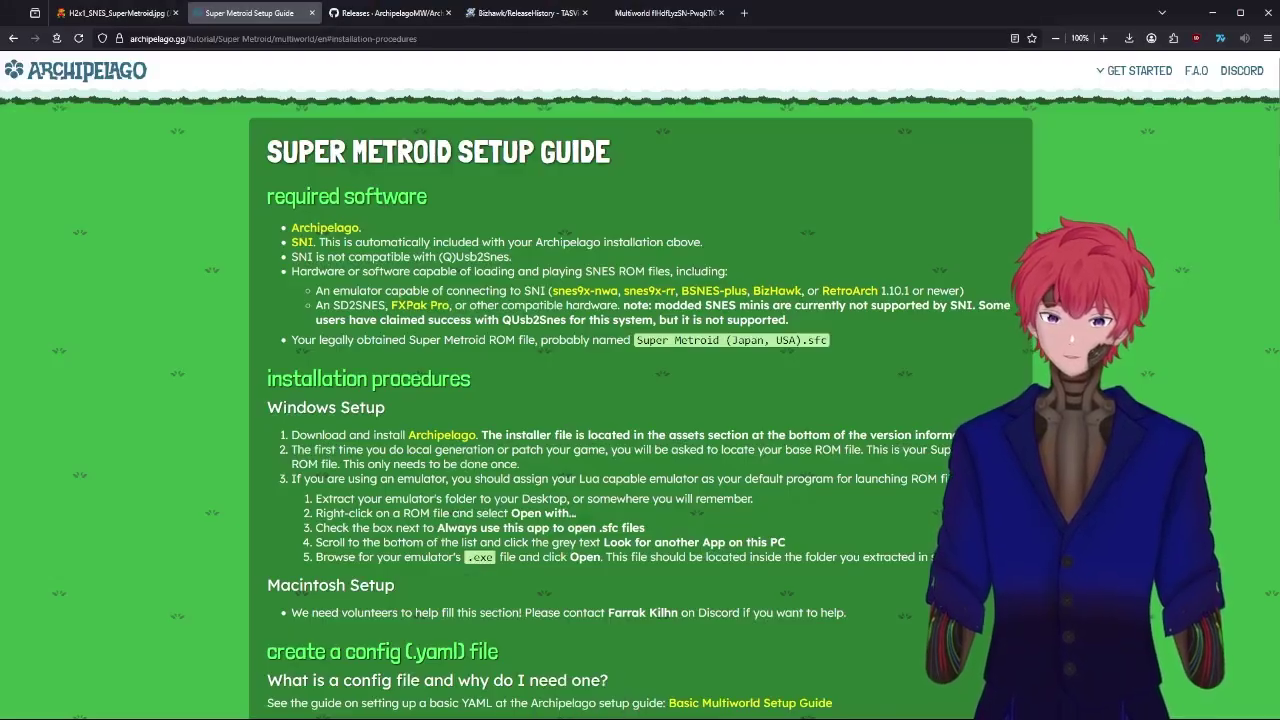
On the Archipelago releases page, locate the Windows installer Setup.Archipelago.0.6.2.exe in the latest release's assets.
{"action": "left_click", "coordinate": [390, 12]}
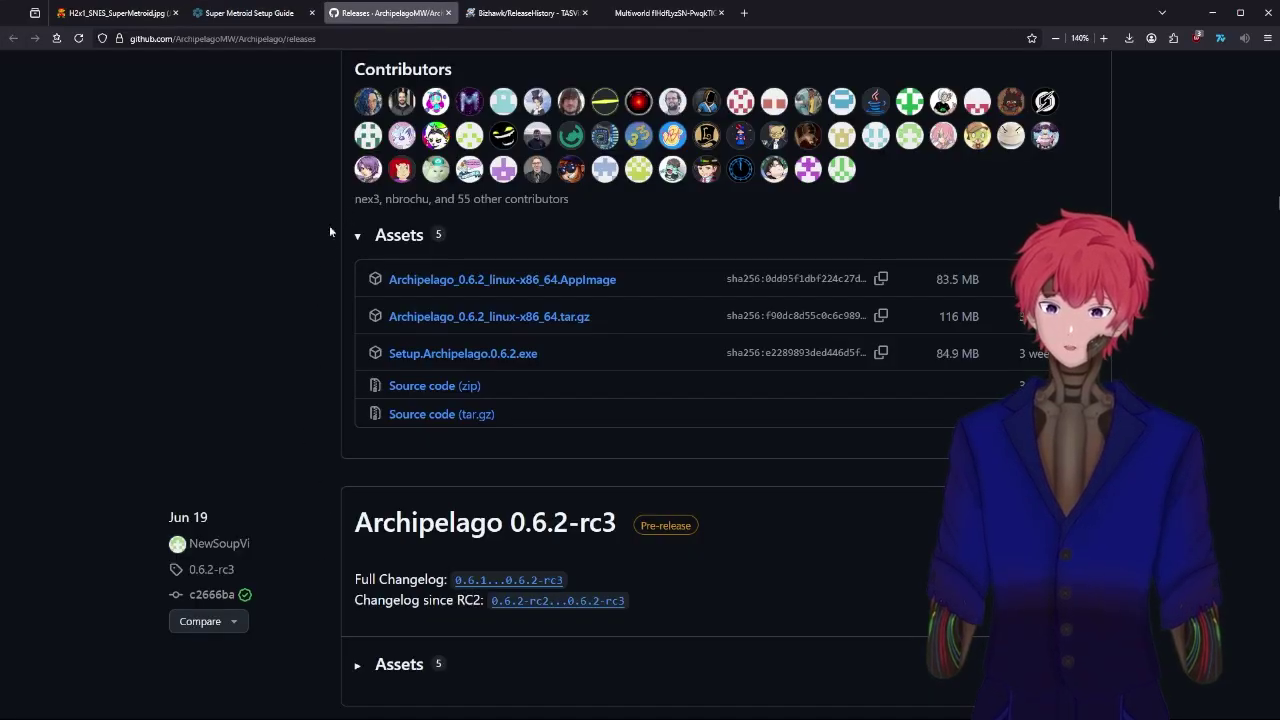
{"action": "left_click", "coordinate": [1079, 38]}
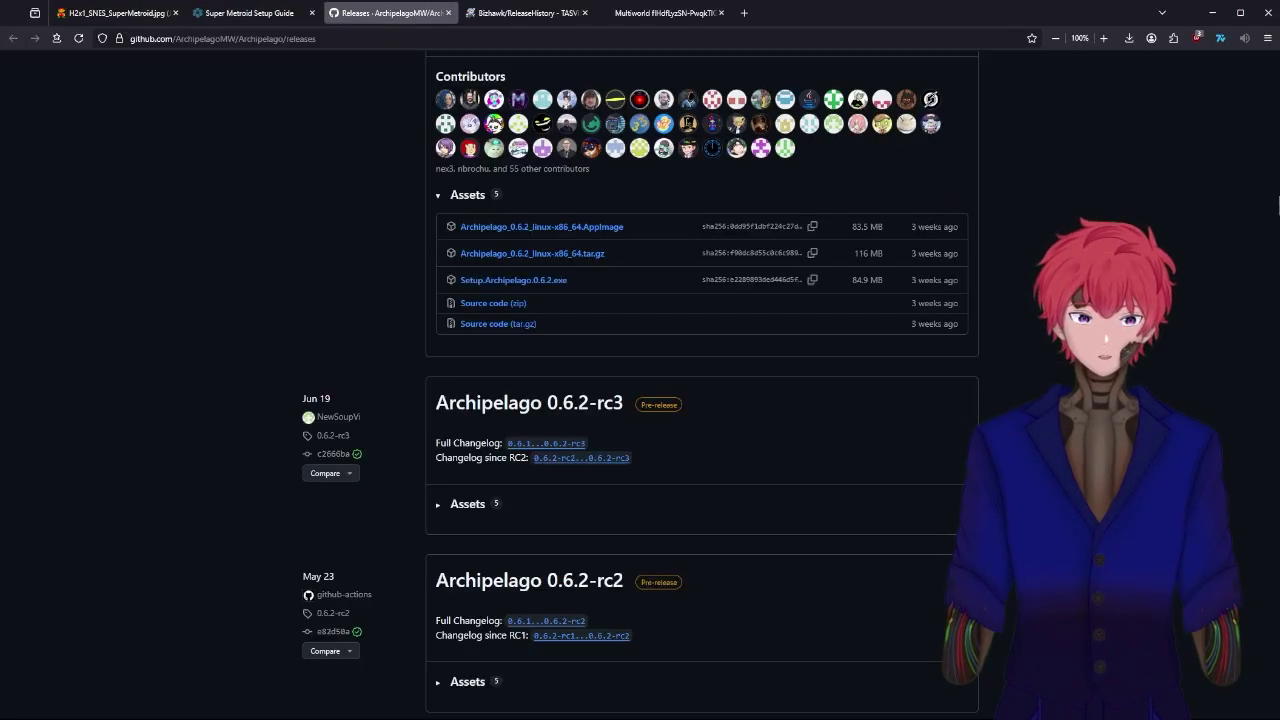
{"action": "scroll", "coordinate": [1156, 80], "scroll_direction": "up", "scroll_amount": 15}
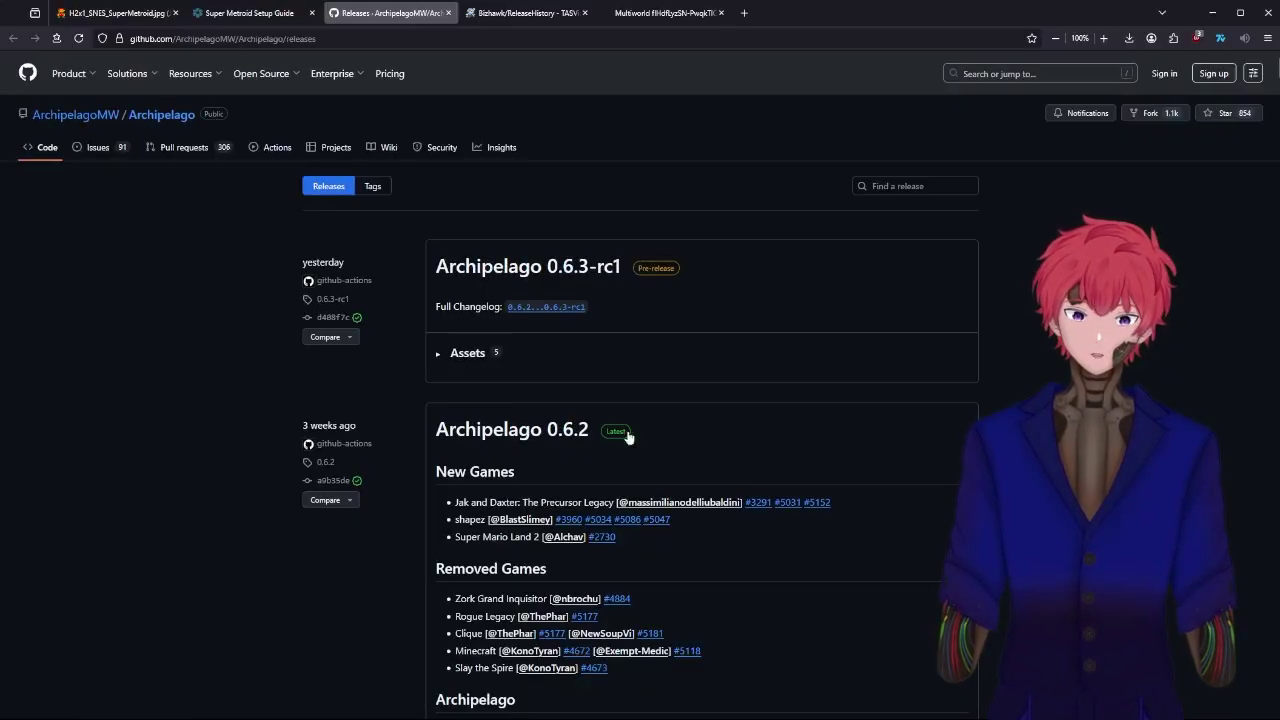
{"action": "scroll", "coordinate": [635, 432], "scroll_direction": "up", "scroll_amount": 4}
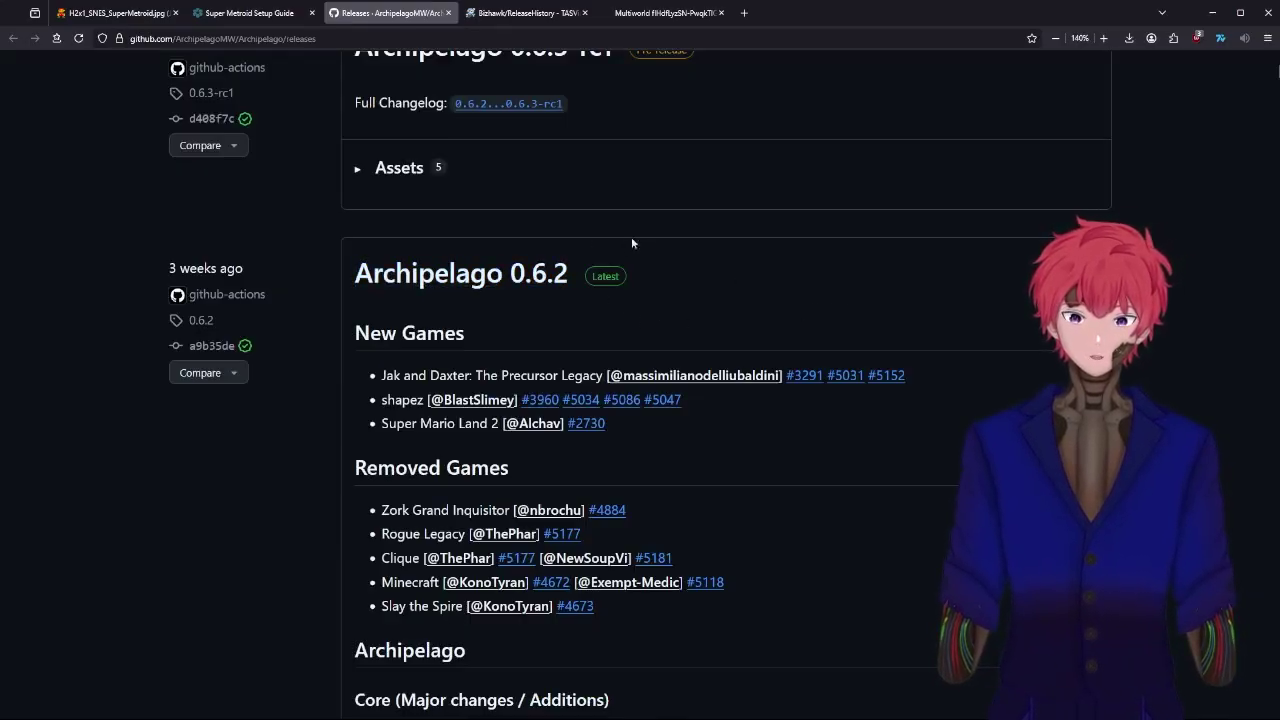
{"action": "middle_click", "coordinate": [1178, 221]}
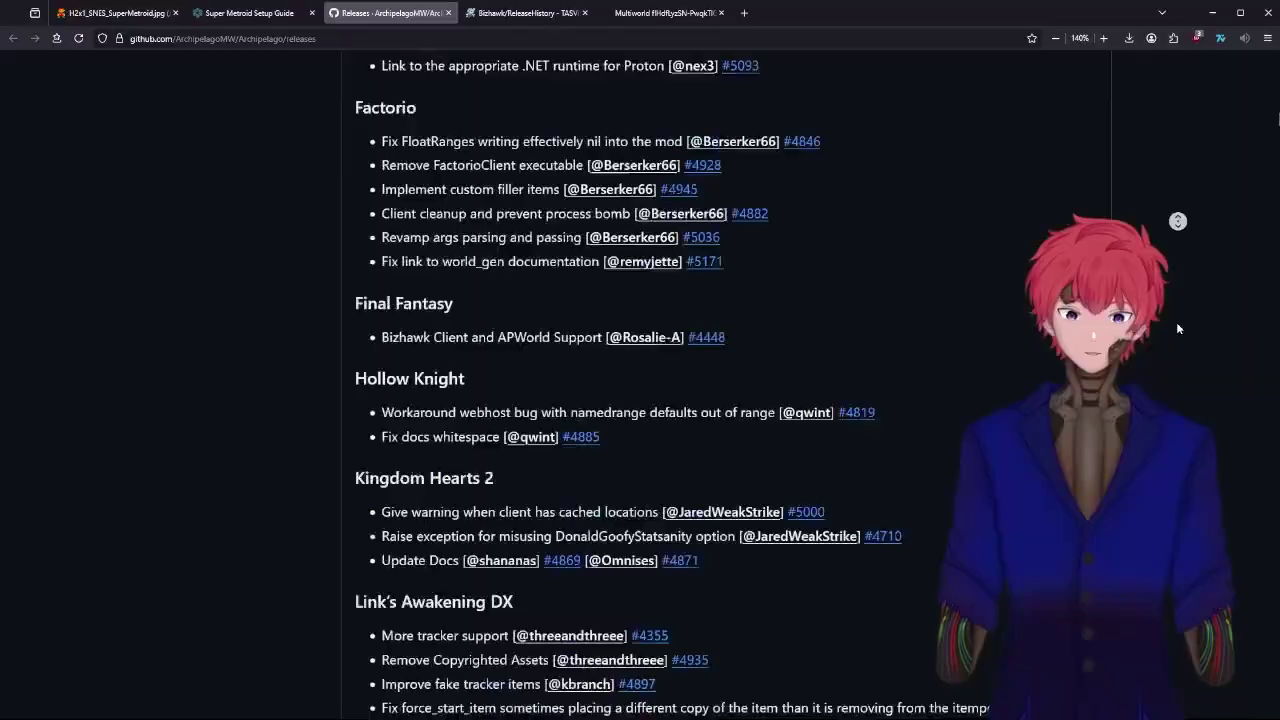
{"action": "middle_click", "coordinate": [1176, 322]}
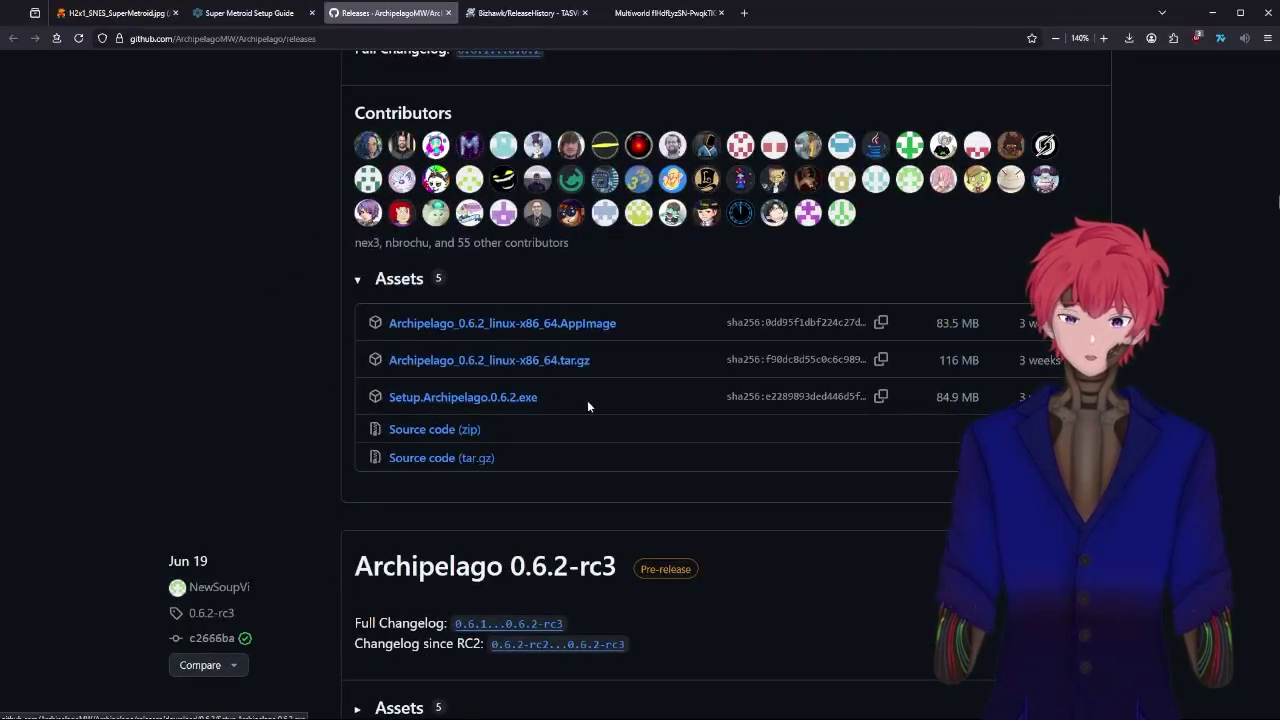
{"action": "left_click_drag", "start_coordinate": [587, 400], "coordinate": [361, 391]}
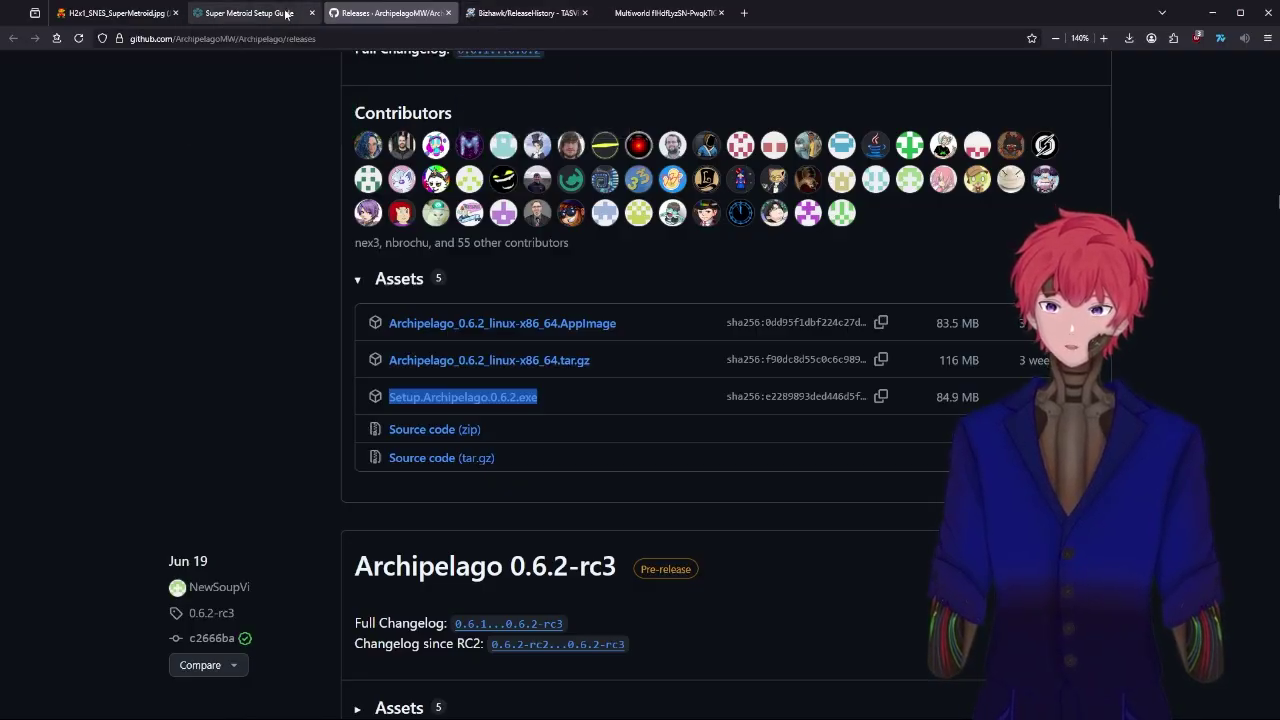
Find BizHawk 2.9.1 in the TASVideos release history and show how to reach that list from the BizHawk main page.
{"action": "left_click", "coordinate": [250, 12]}
{"action": "left_click", "coordinate": [500, 13]}
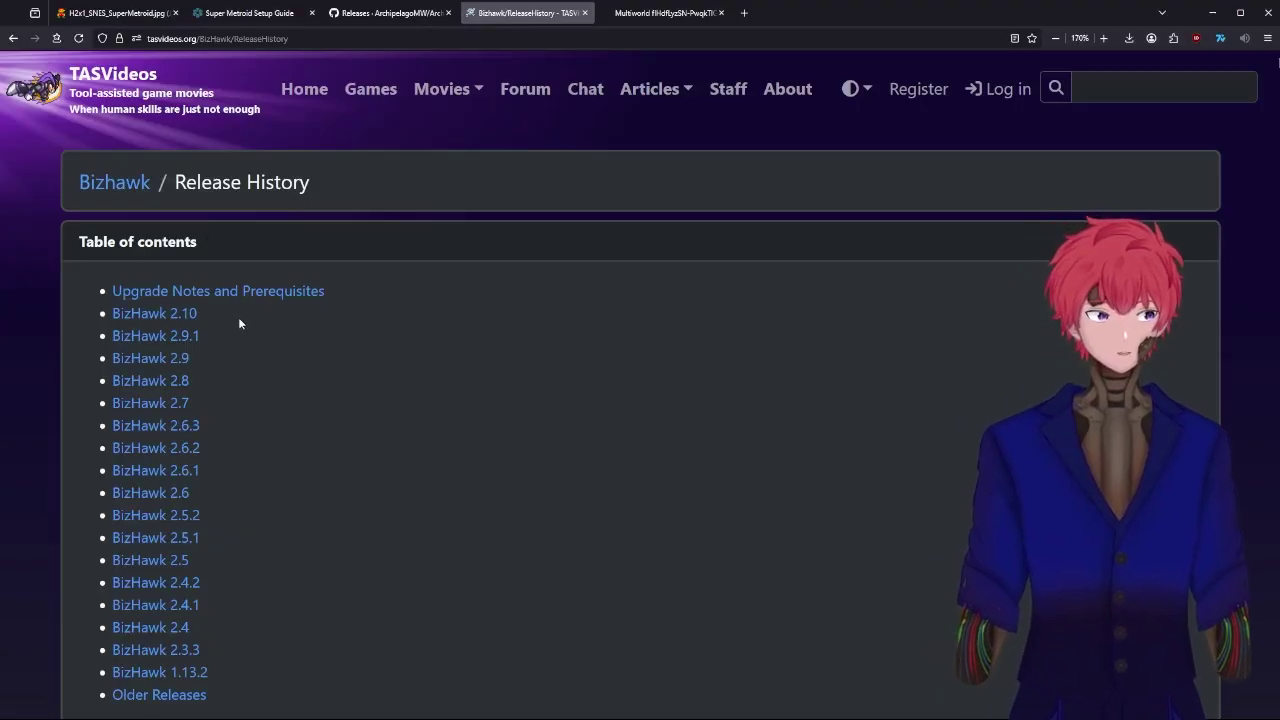
{"action": "left_click_drag", "start_coordinate": [224, 334], "coordinate": [103, 338]}
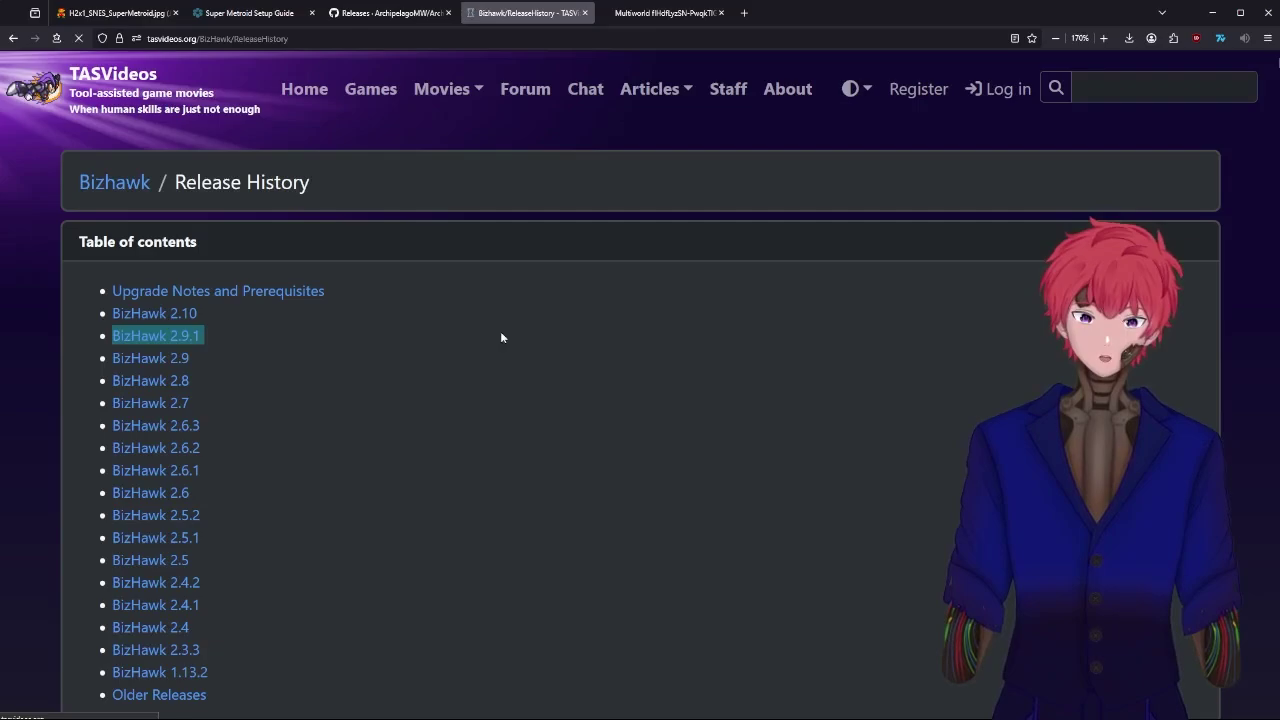
{"action": "key", "text": "alt+Left"}
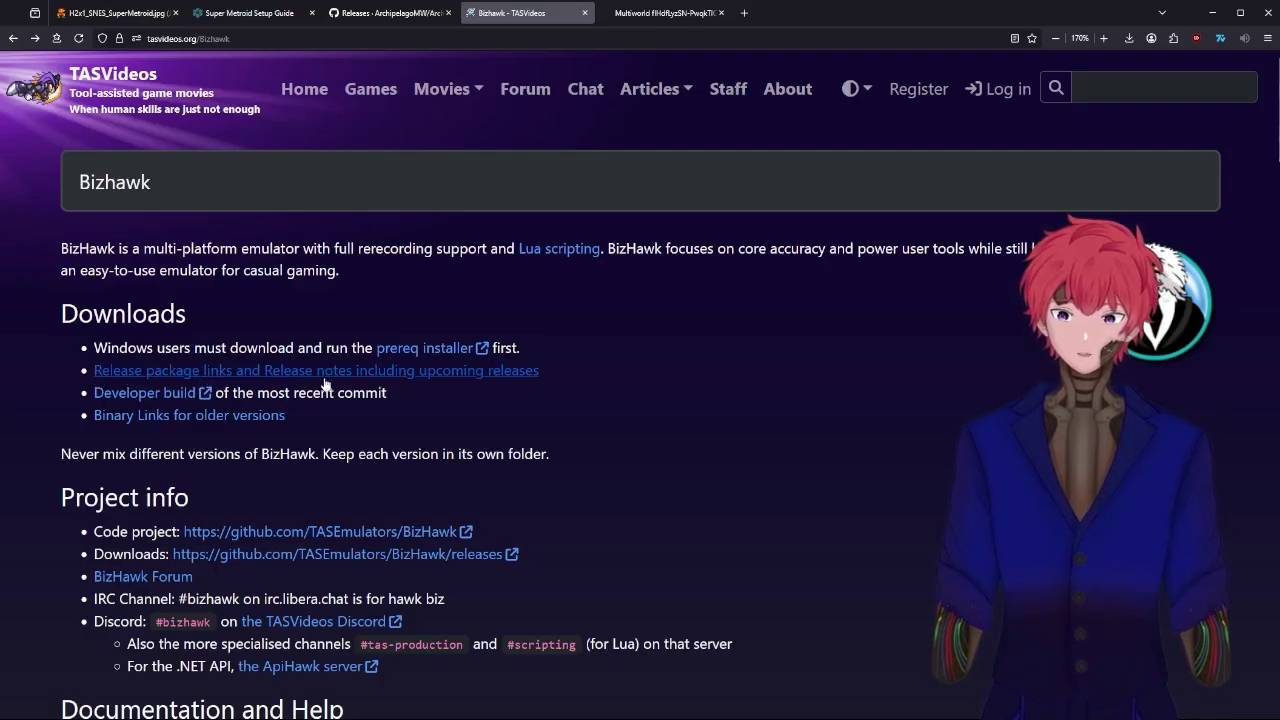
{"action": "left_click", "coordinate": [477, 380]}
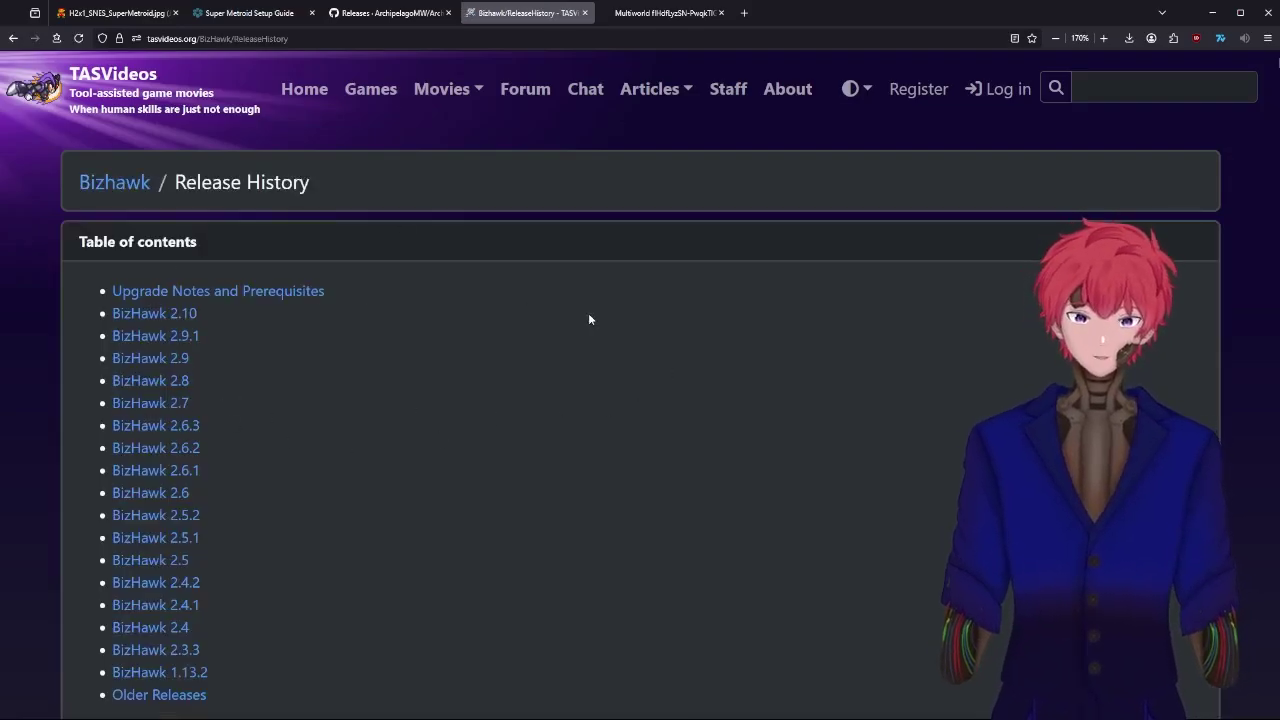
Return to the setup guide, bring BizHawk in front of it and look through its console core settings.
{"action": "left_click", "coordinate": [276, 16]}
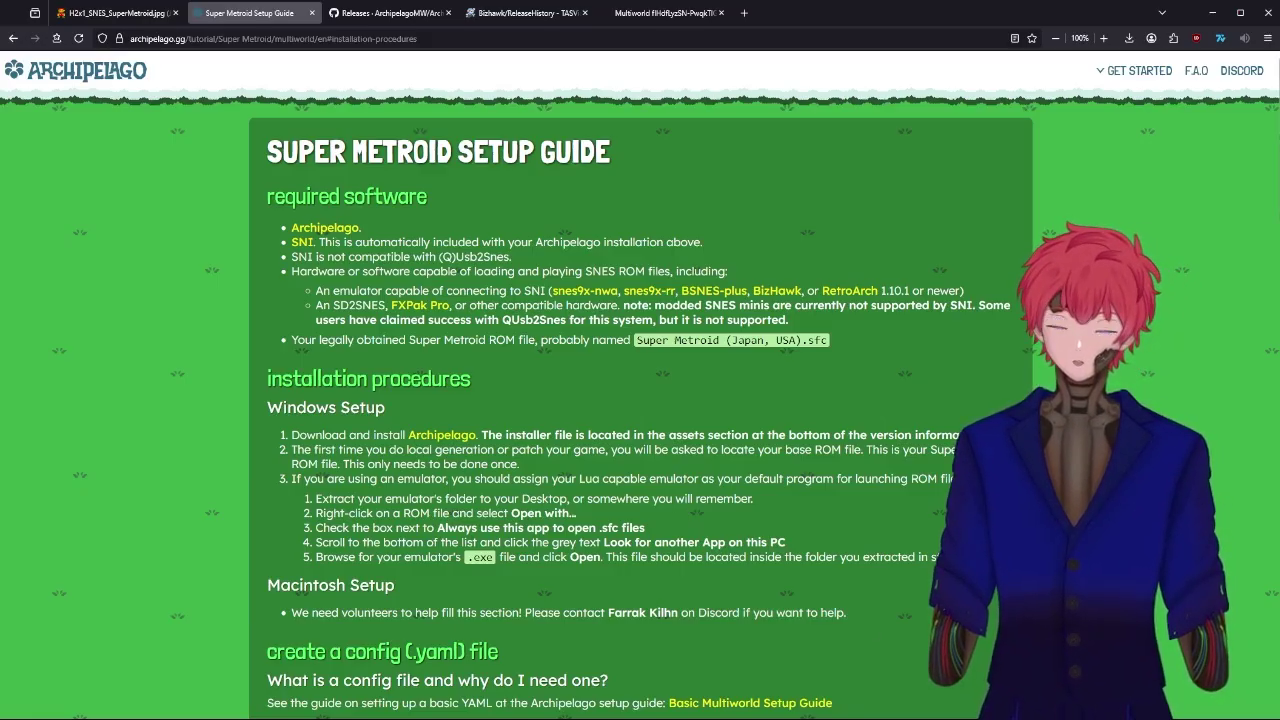
{"action": "scroll", "coordinate": [640, 400], "scroll_direction": "down", "scroll_amount": 1}
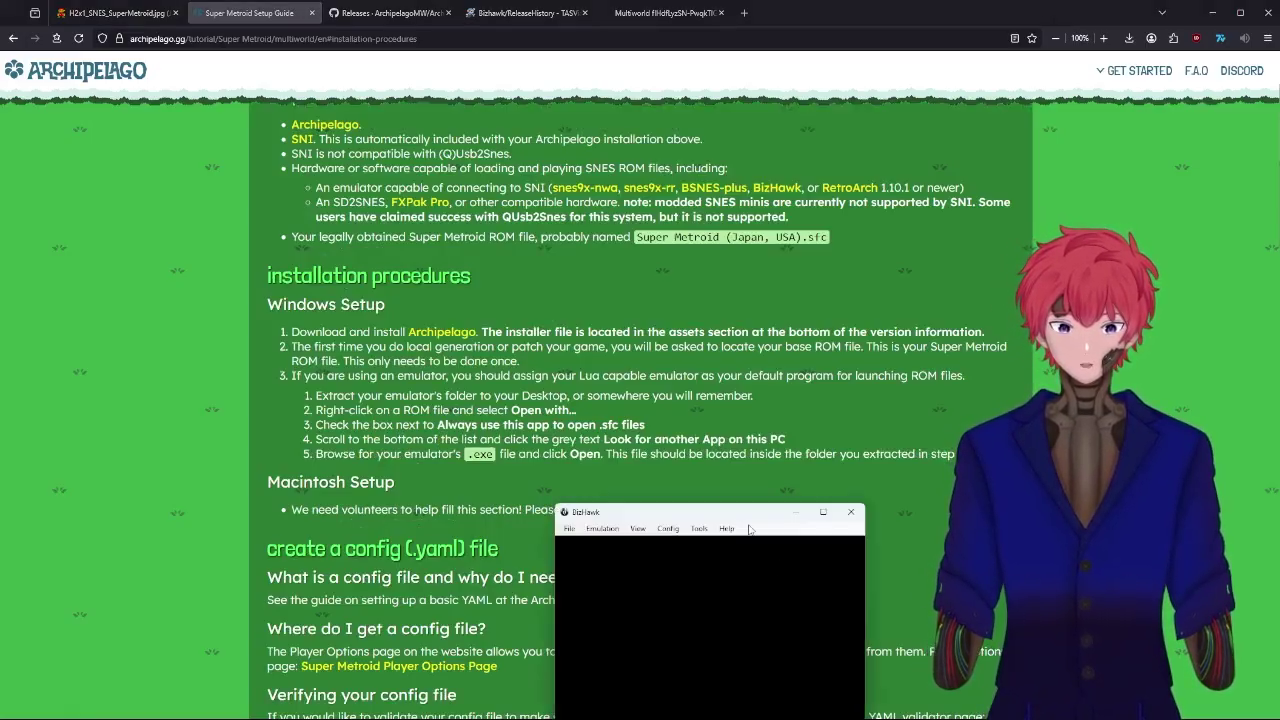
{"action": "left_click_drag", "start_coordinate": [749, 529], "coordinate": [718, 120]}
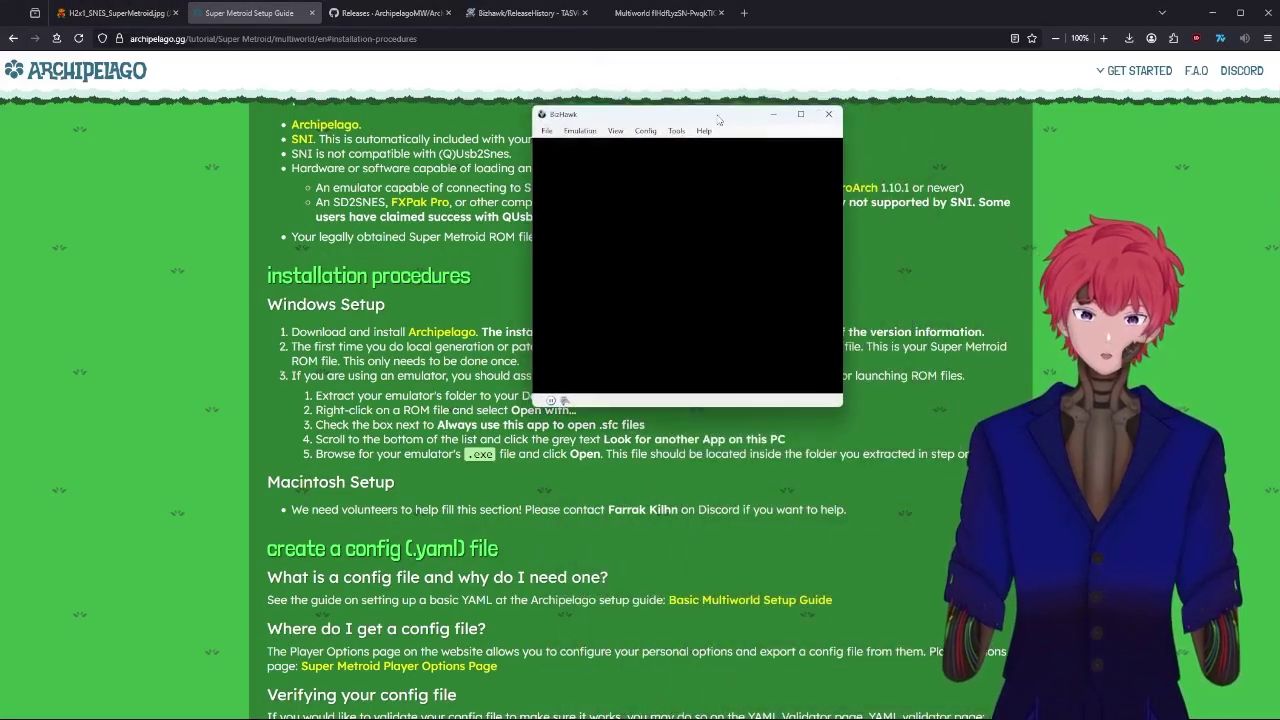
{"action": "left_click", "coordinate": [647, 131]}
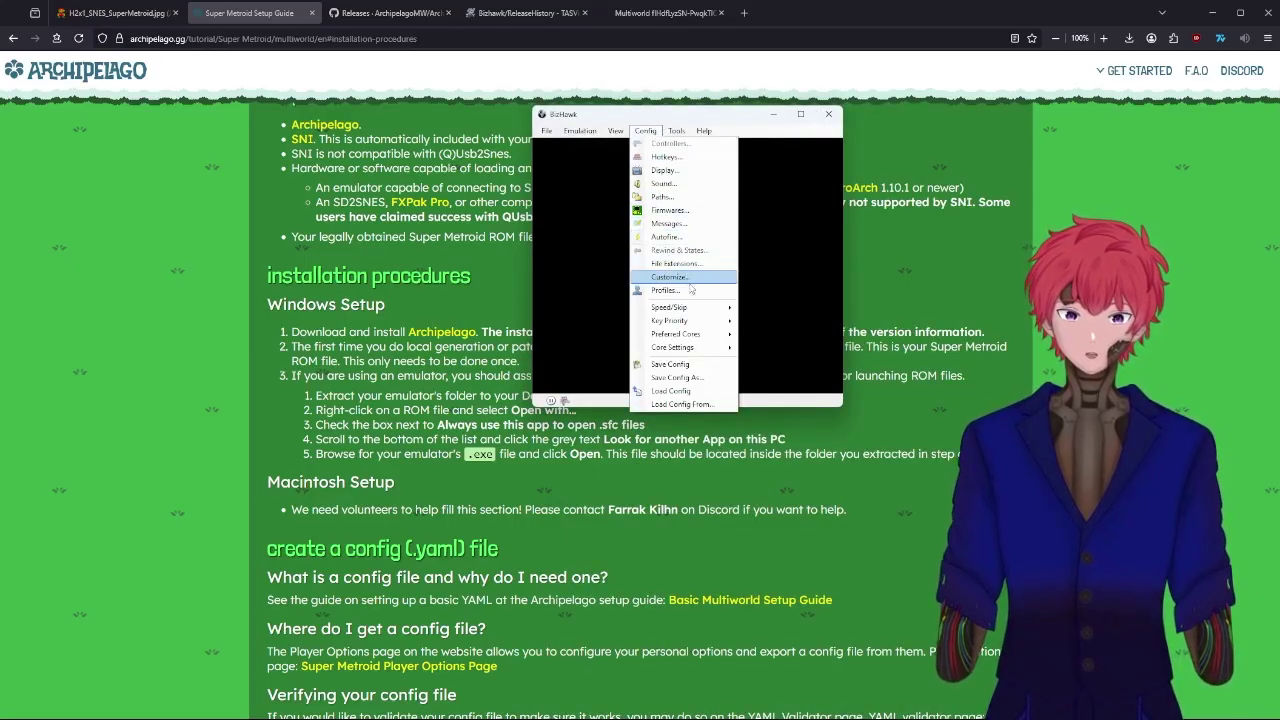
{"action": "mouse_move", "coordinate": [713, 348]}
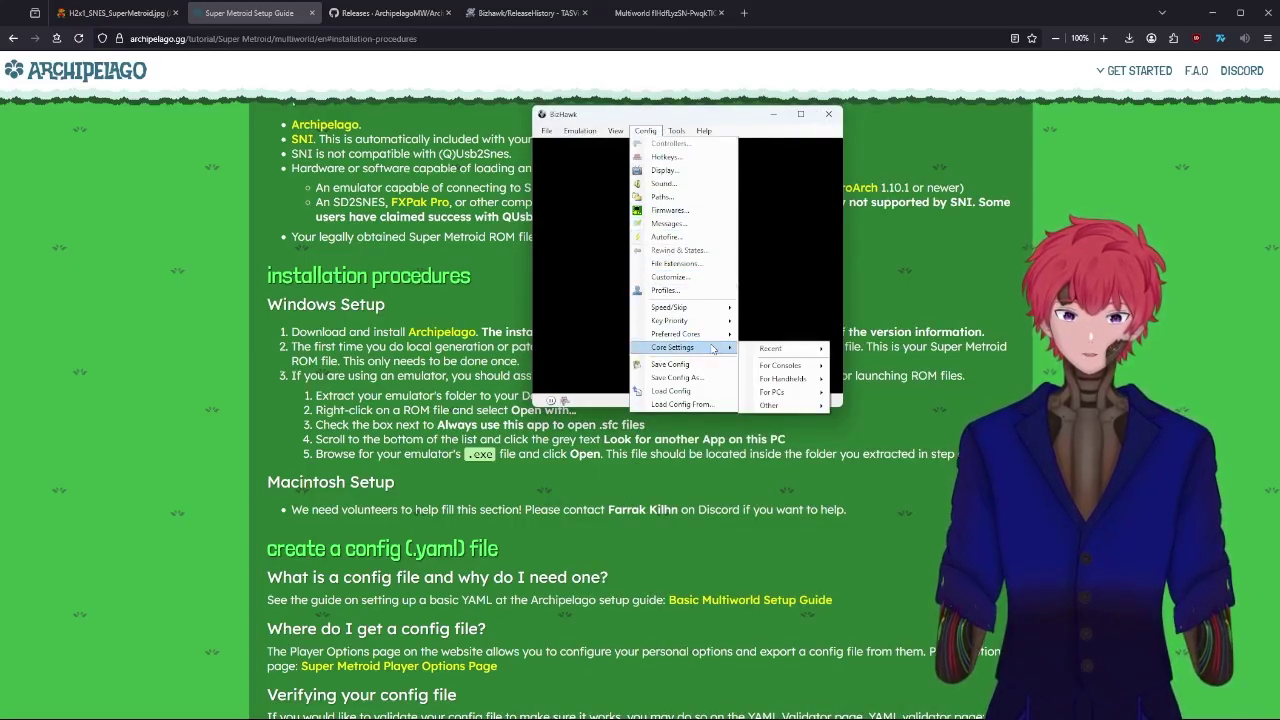
{"action": "mouse_move", "coordinate": [810, 369]}
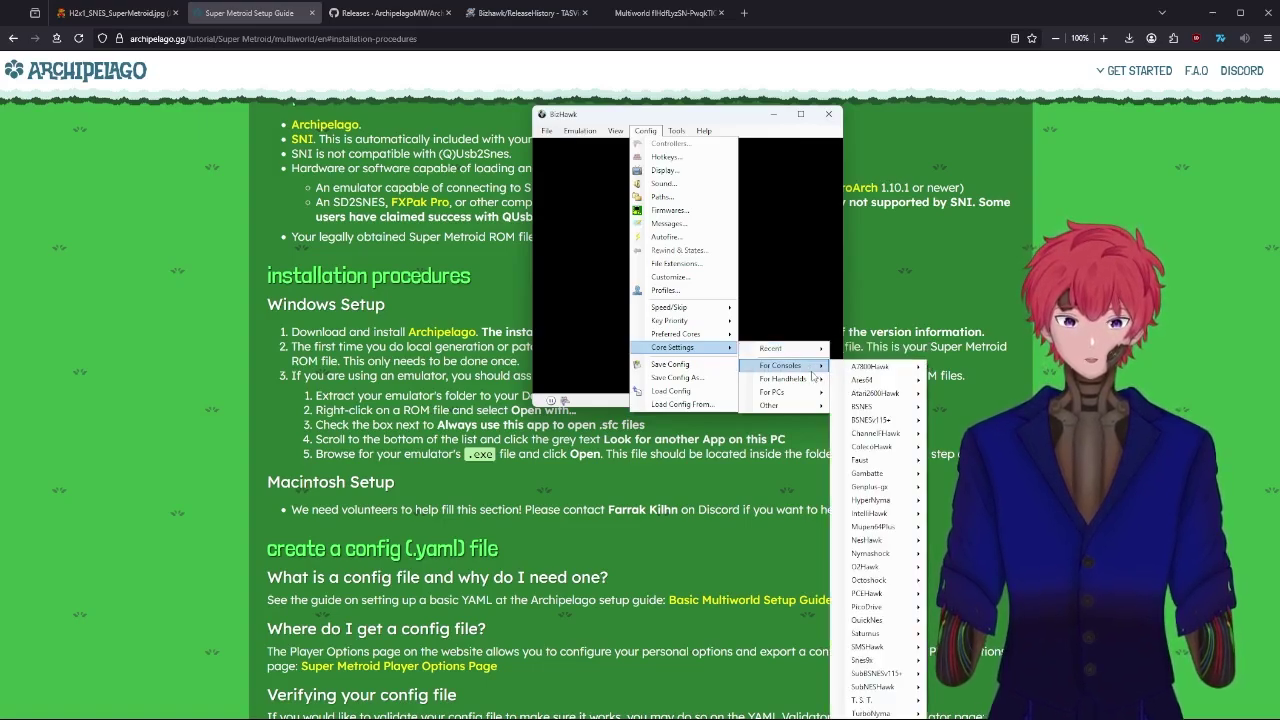
{"action": "left_click", "coordinate": [797, 283]}
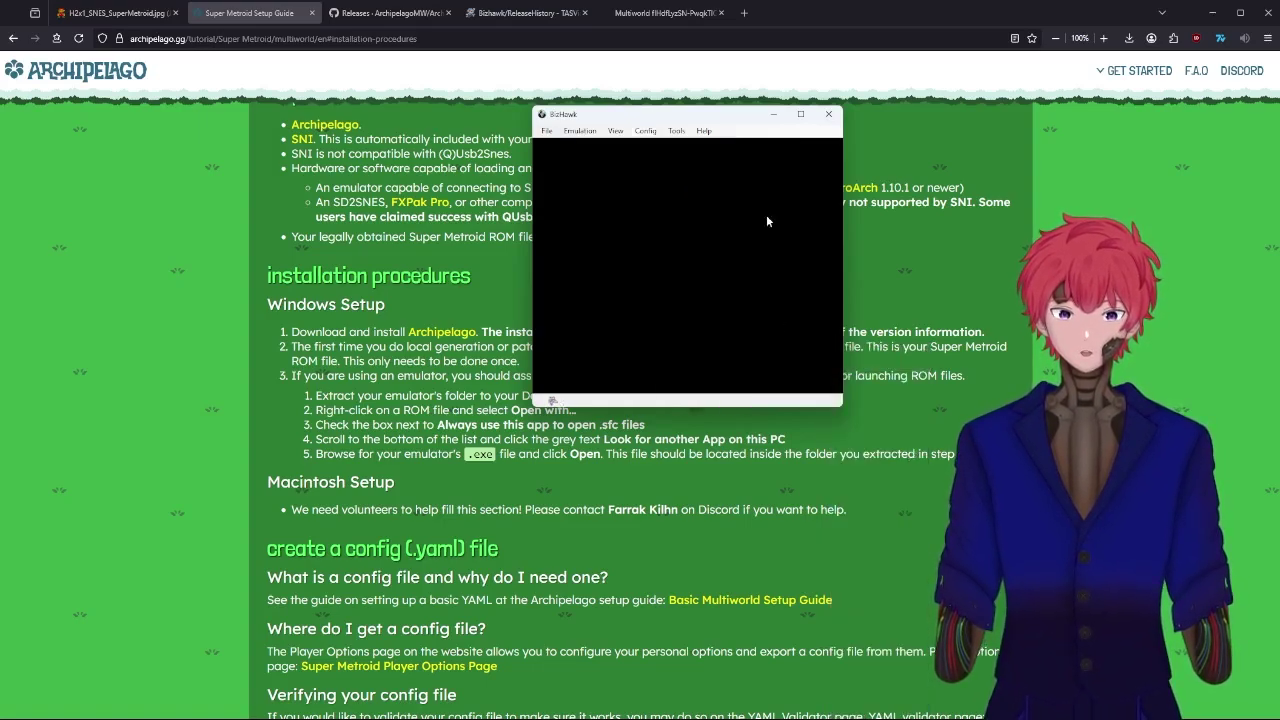
Move BizHawk aside and find the BizHawk connection instructions in the Super Metroid Setup Guide.
{"action": "left_click_drag", "start_coordinate": [730, 122], "coordinate": [365, 117]}
{"action": "left_click", "coordinate": [715, 279]}
{"action": "scroll", "coordinate": [715, 279], "scroll_direction": "down", "scroll_amount": 12}
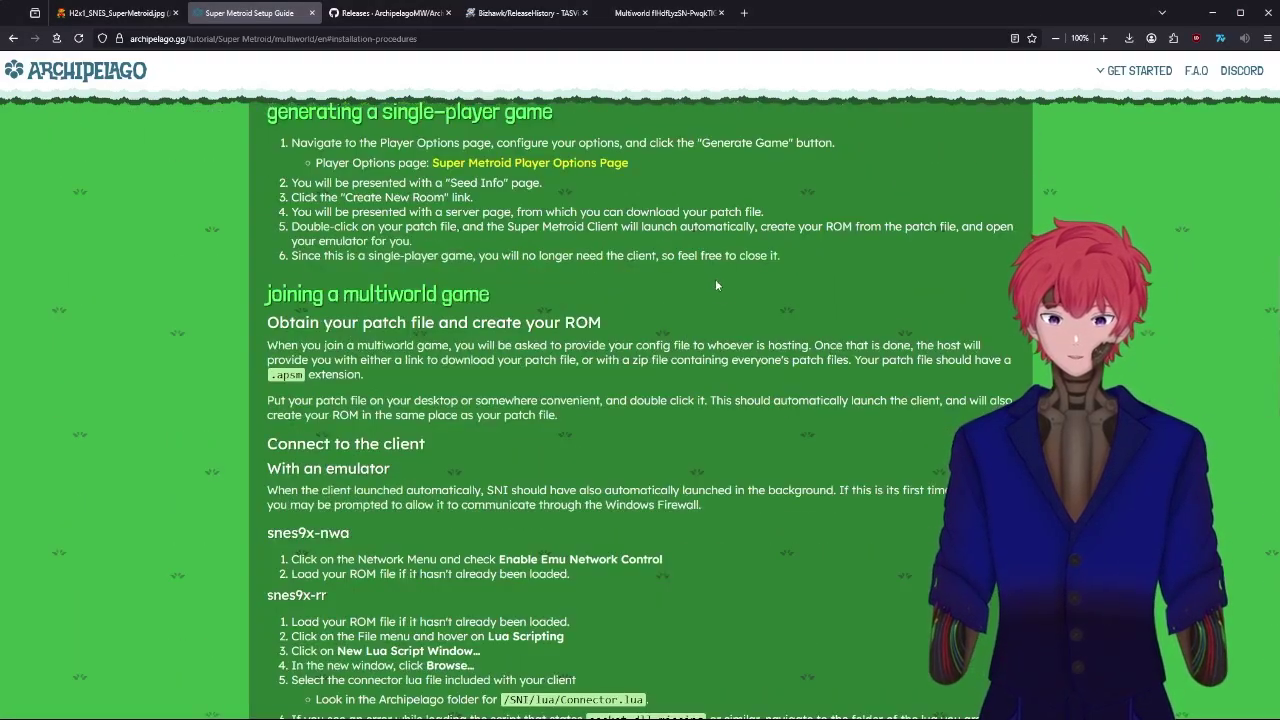
{"action": "scroll", "coordinate": [727, 297], "scroll_direction": "down", "scroll_amount": 3}
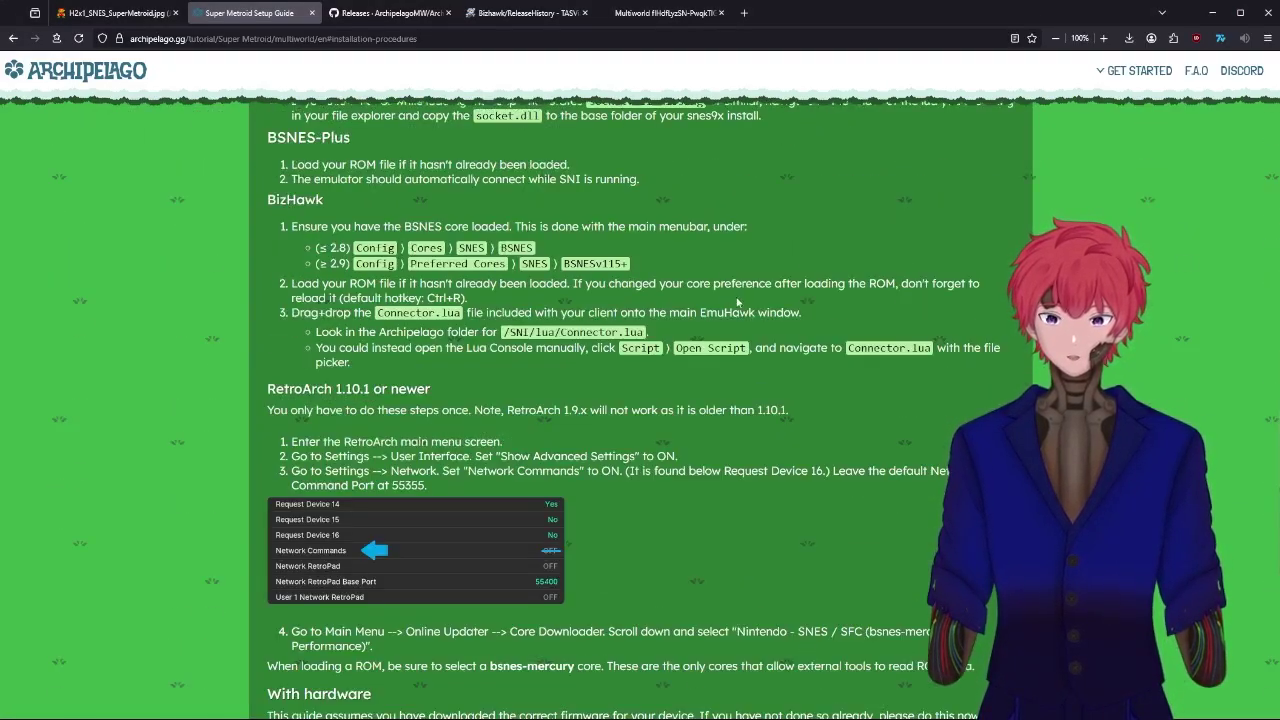
In BizHawk, check that the preferred SNES core is BSNESv115+ and locate the Reboot Core command.
{"action": "key", "text": "alt+Tab"}
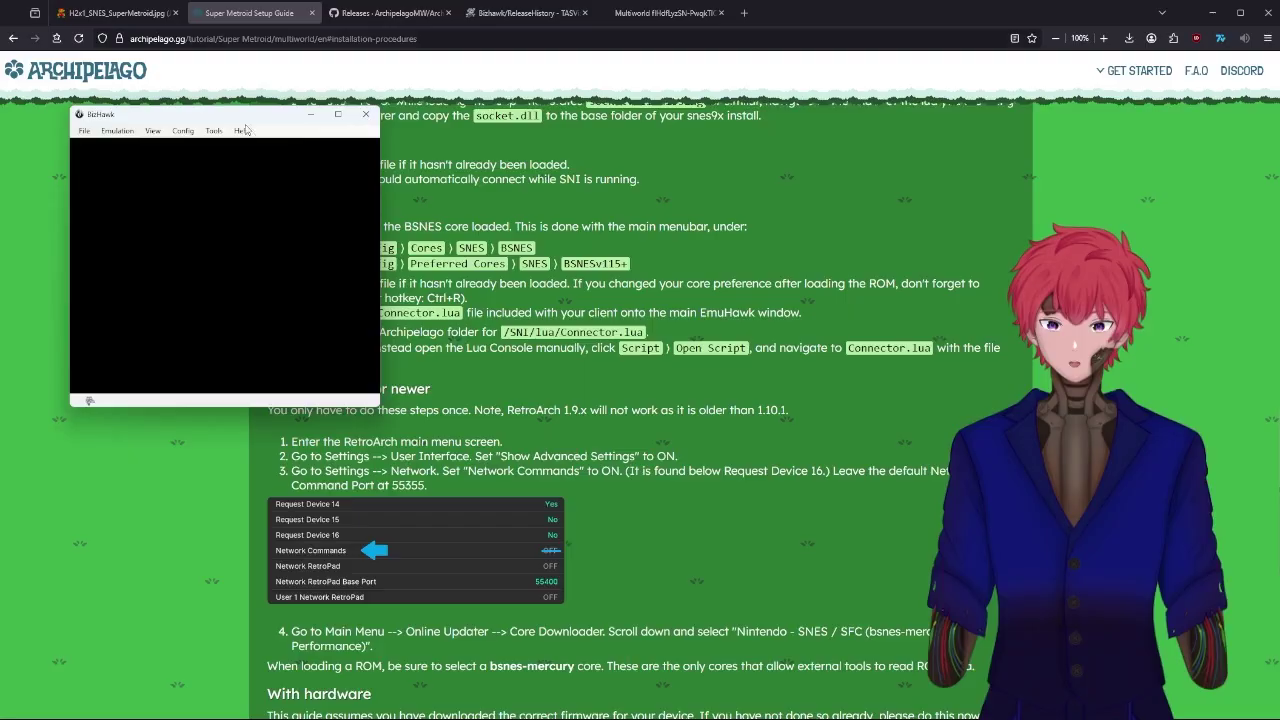
{"action": "left_click_drag", "start_coordinate": [247, 121], "coordinate": [158, 73]}
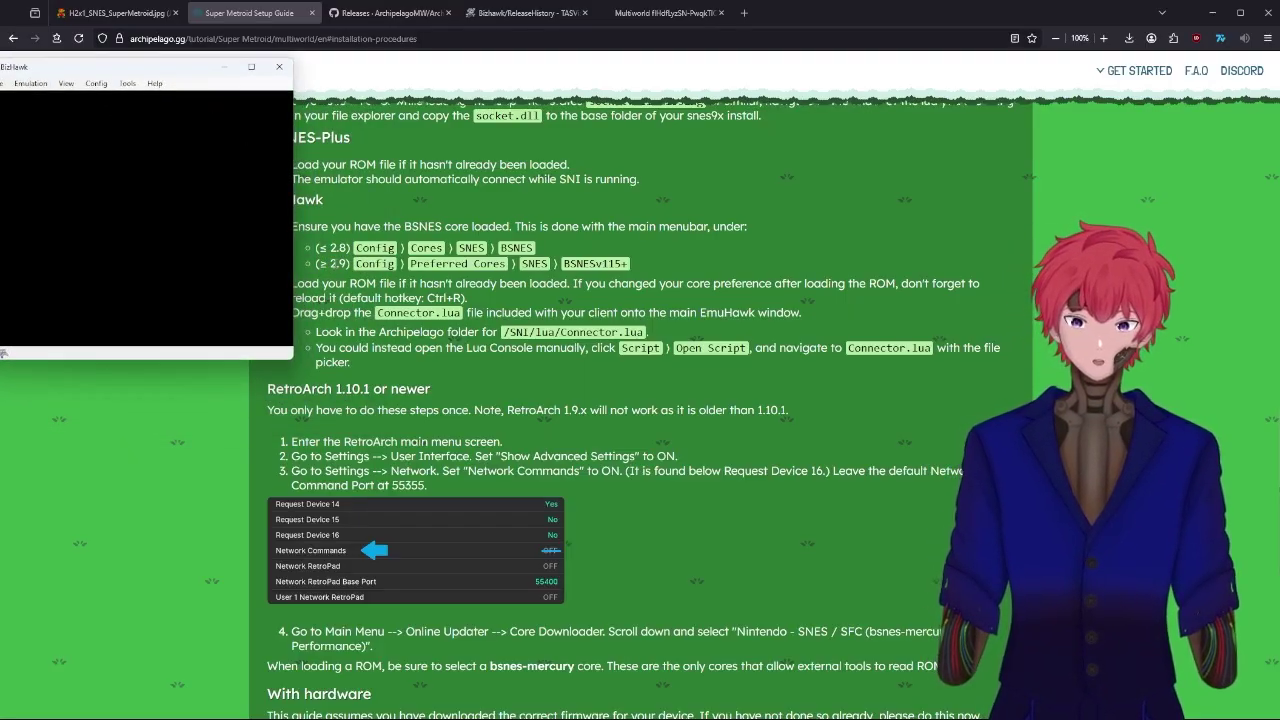
{"action": "left_click", "coordinate": [96, 84]}
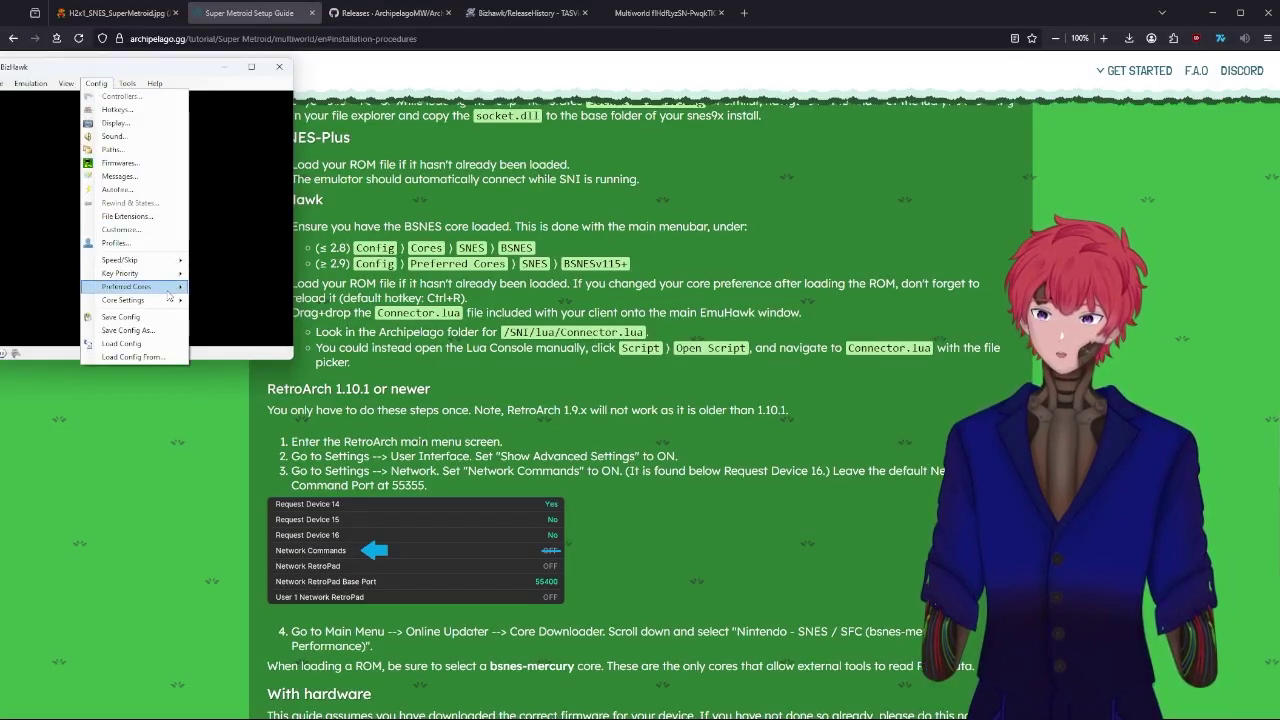
{"action": "mouse_move", "coordinate": [170, 295]}
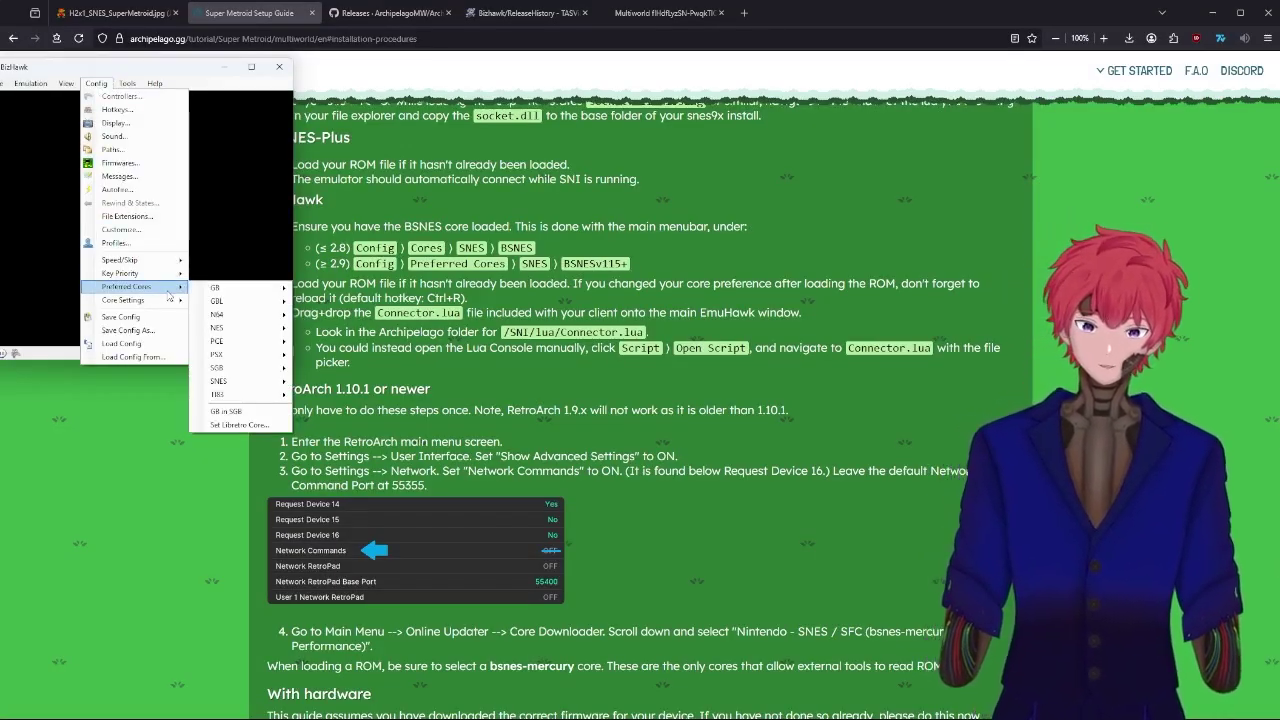
{"action": "mouse_move", "coordinate": [257, 383]}
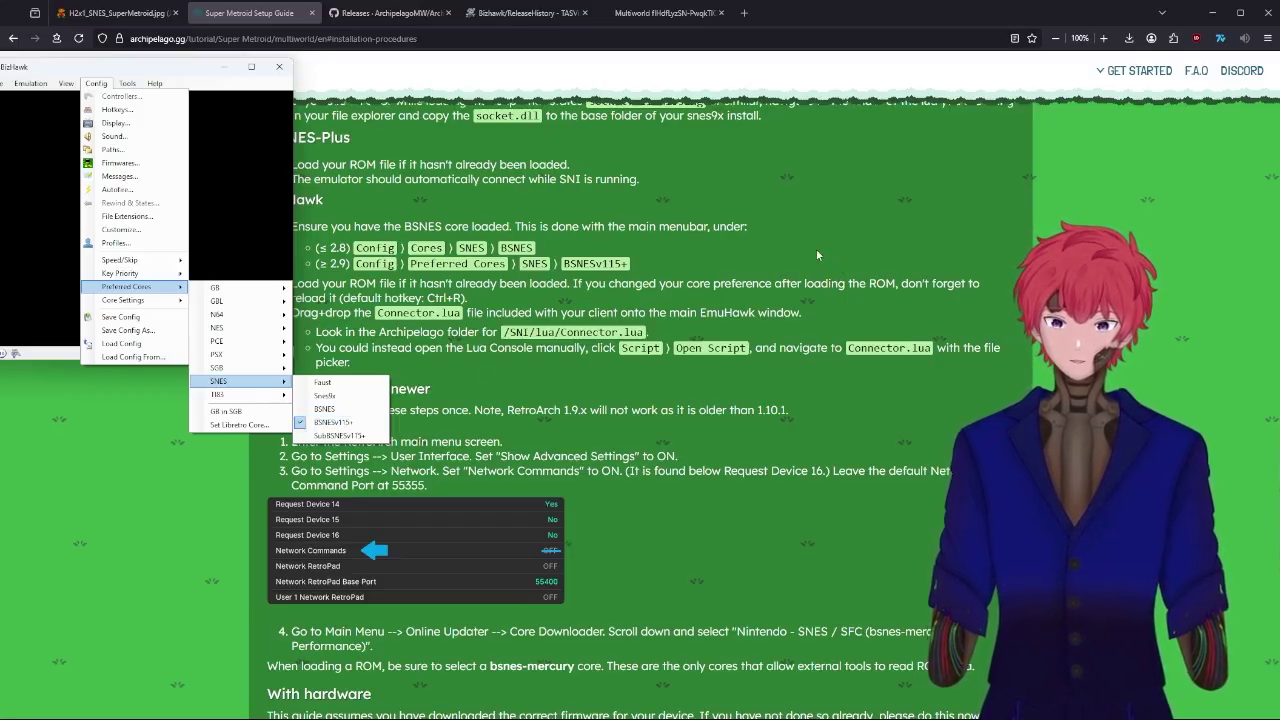
{"action": "left_click", "coordinate": [171, 68]}
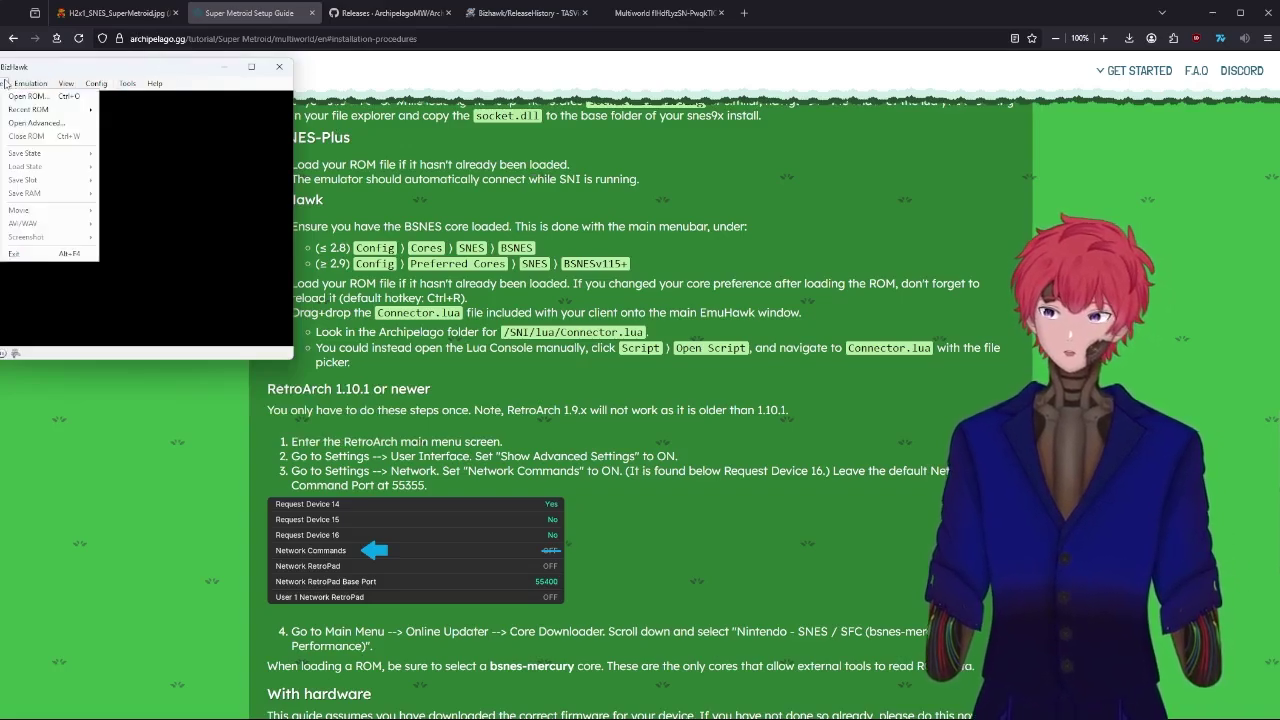
{"action": "mouse_move", "coordinate": [30, 83]}
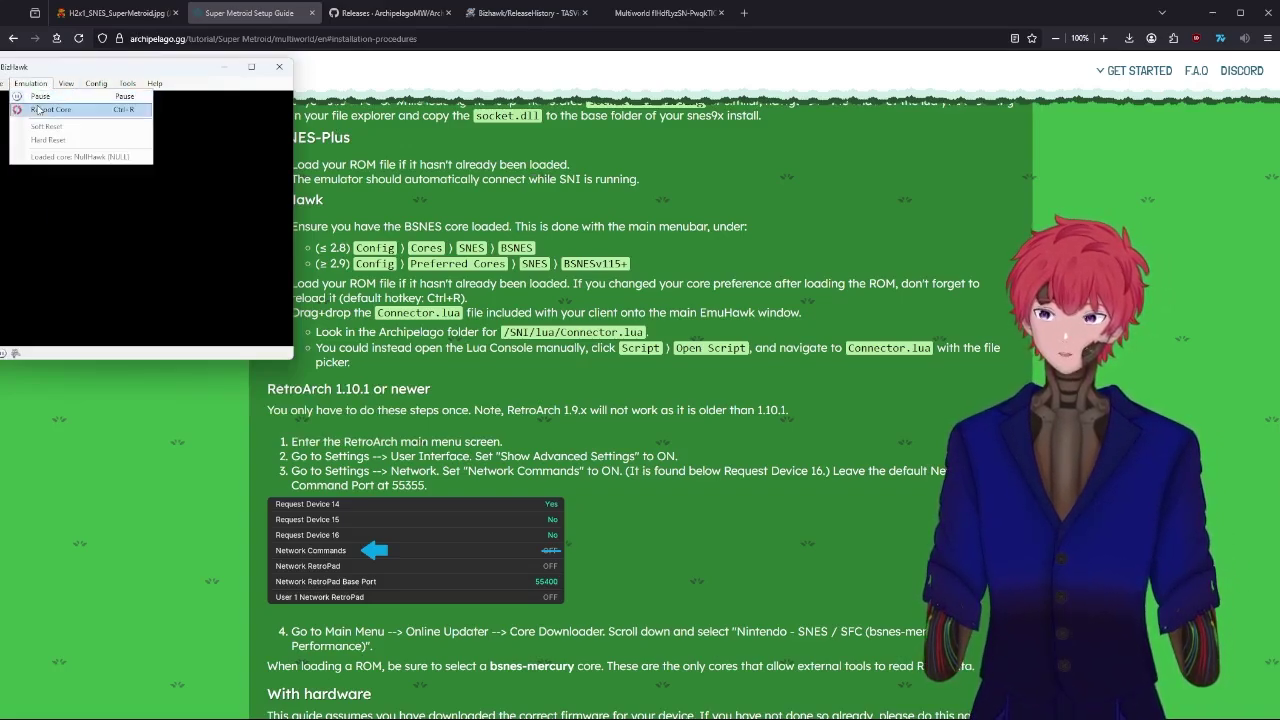
{"action": "left_click", "coordinate": [117, 70]}
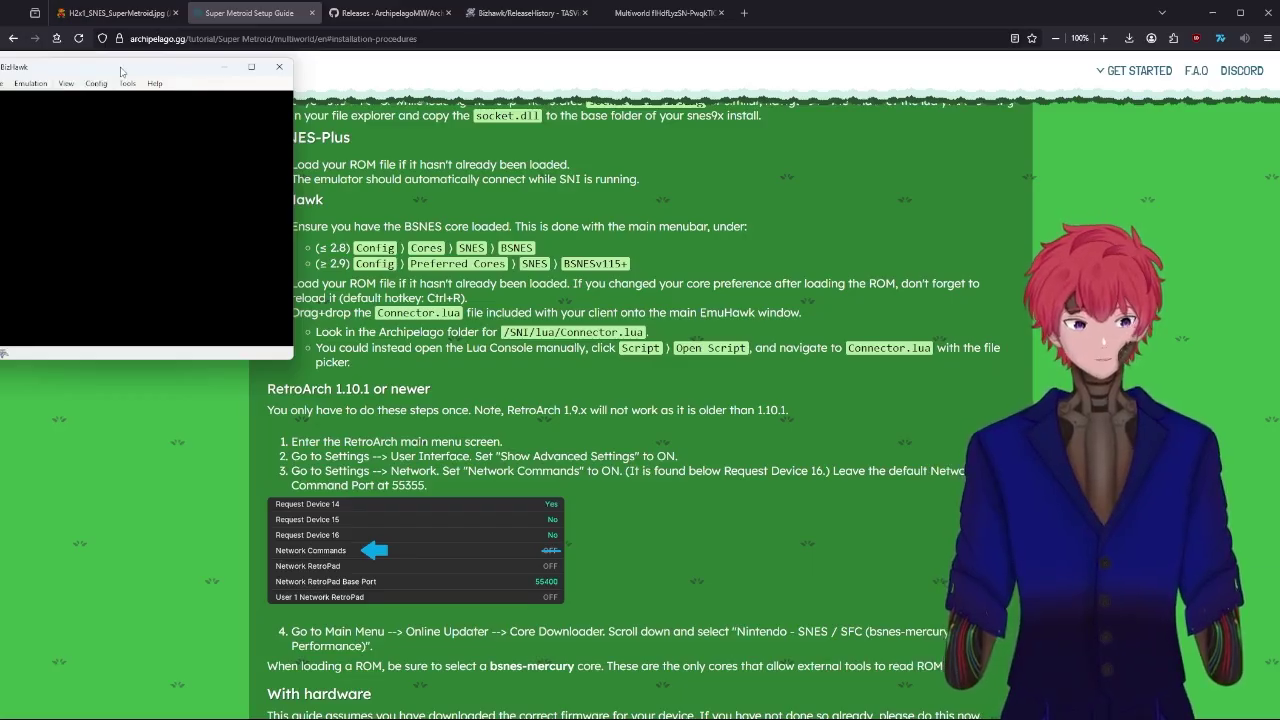
Move BizHawk out of the way, browse the Archipelago files from the launcher and open the SNI\lua folder.
{"action": "left_click_drag", "start_coordinate": [121, 72], "coordinate": [1080, 586]}
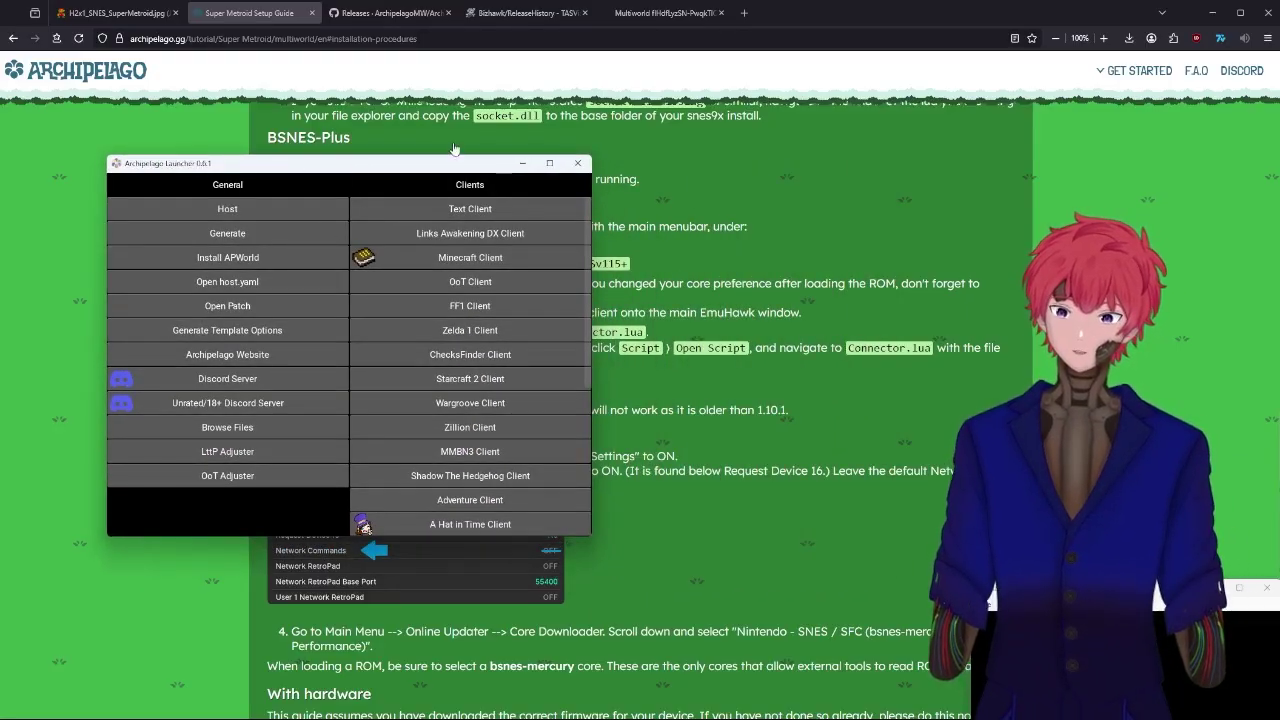
{"action": "left_click", "coordinate": [249, 430]}
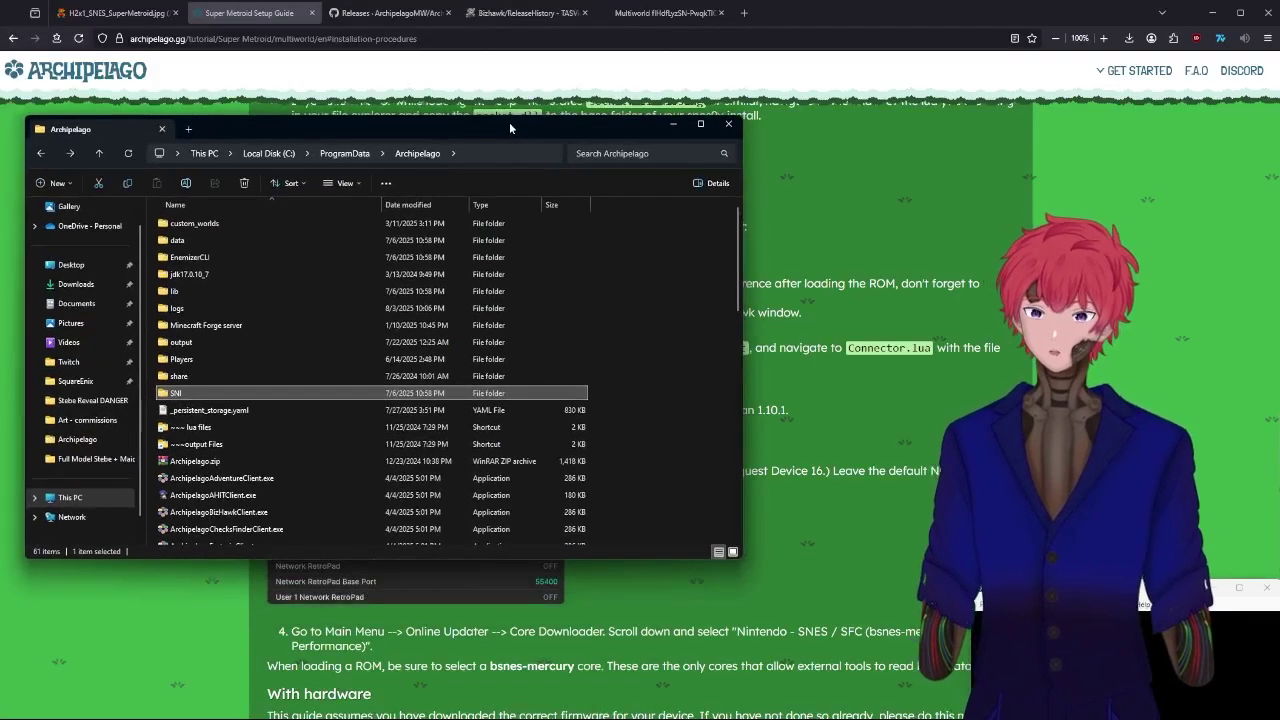
{"action": "left_click_drag", "start_coordinate": [509, 122], "coordinate": [405, 79]}
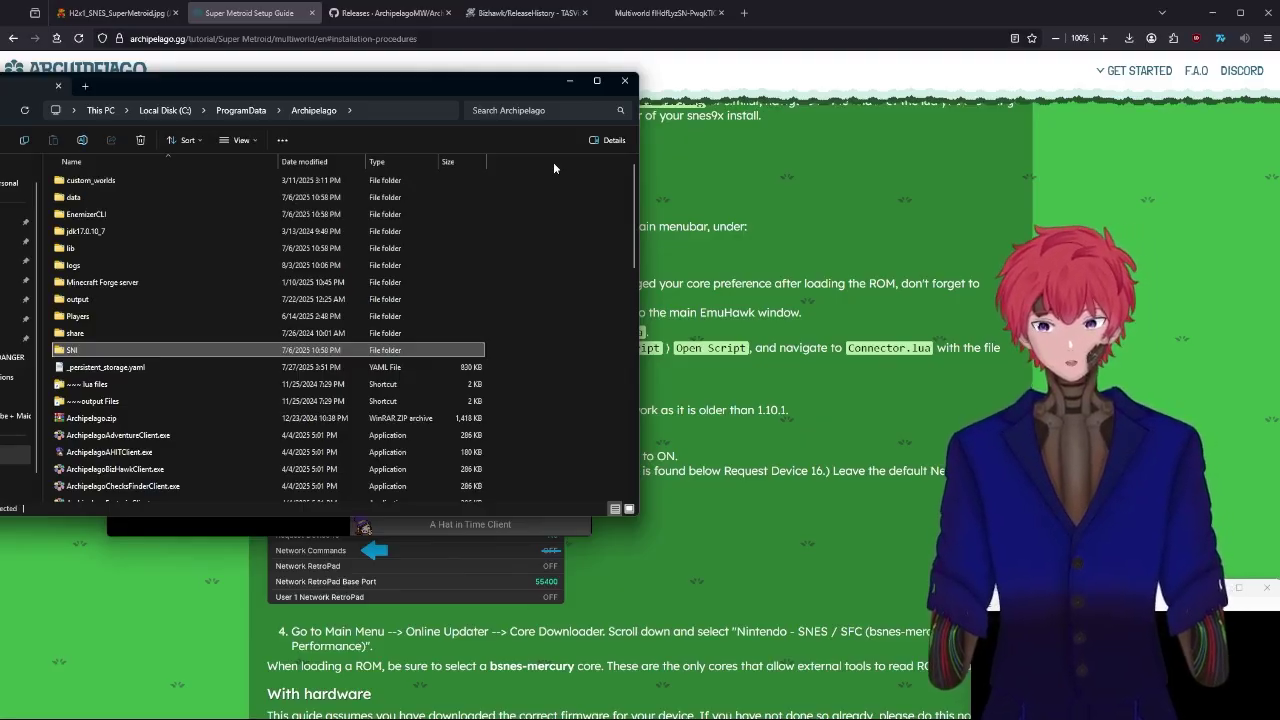
{"action": "double_click", "coordinate": [81, 352]}
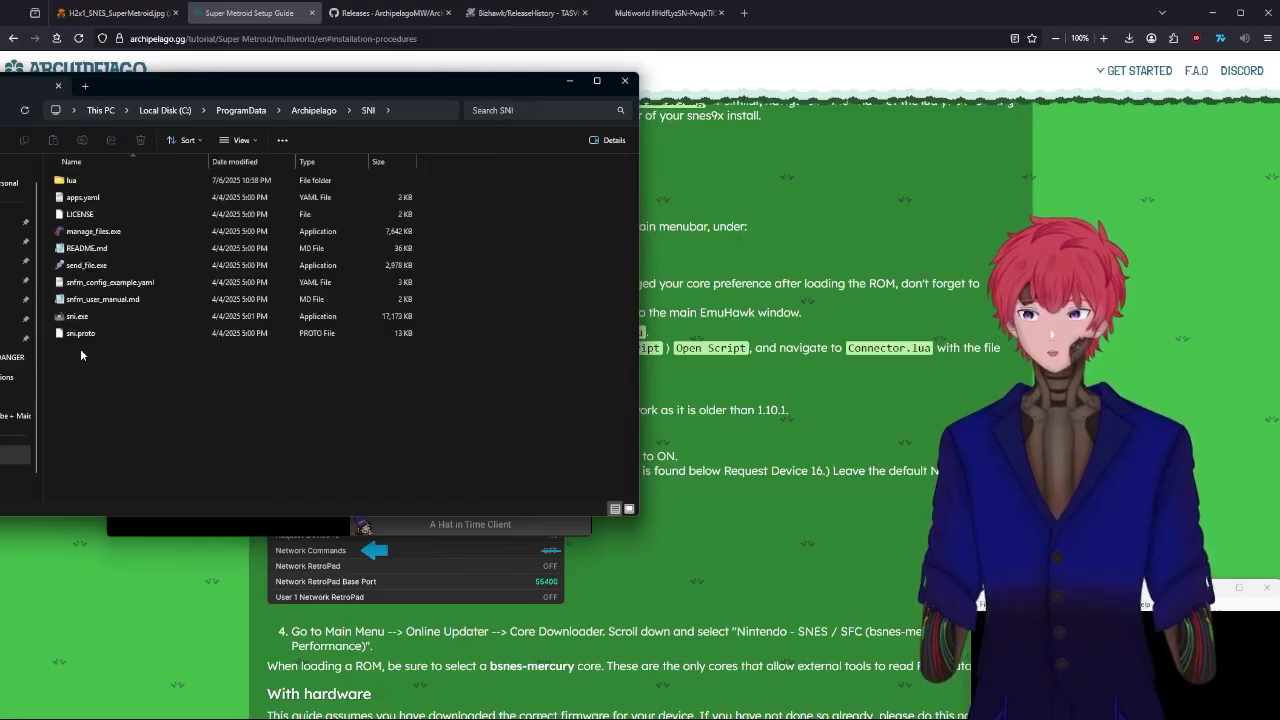
{"action": "double_click", "coordinate": [110, 181]}
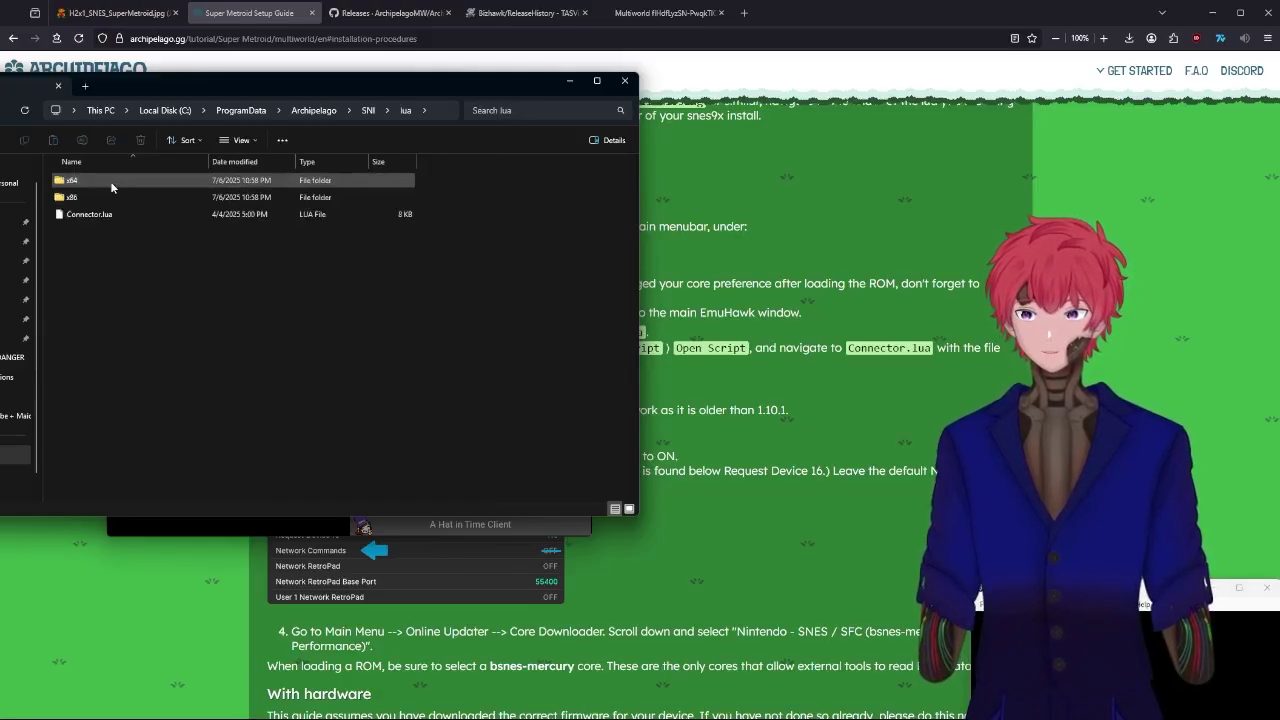
Select Connector.lua in the SNI\lua folder, move the folder window down out of the way and minimize the Archipelago Launcher.
{"action": "left_click", "coordinate": [107, 218]}
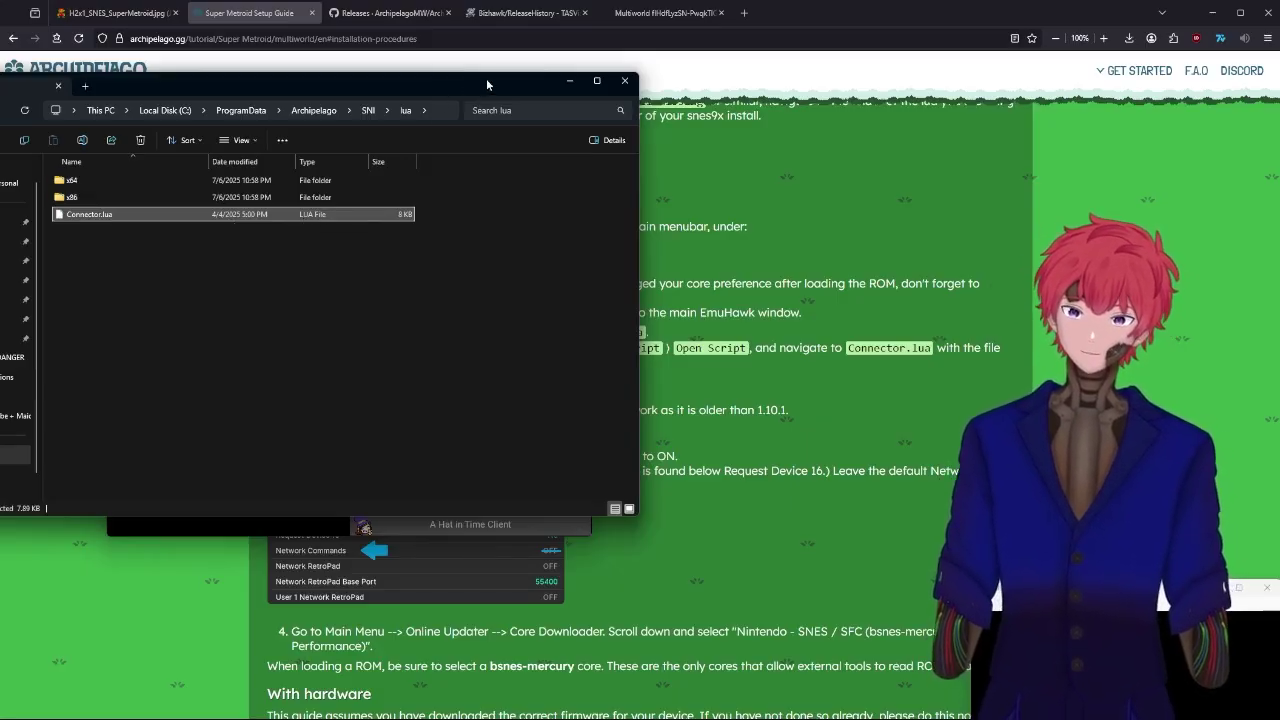
{"action": "left_click_drag", "start_coordinate": [486, 78], "coordinate": [374, 579]}
{"action": "left_click", "coordinate": [460, 168]}
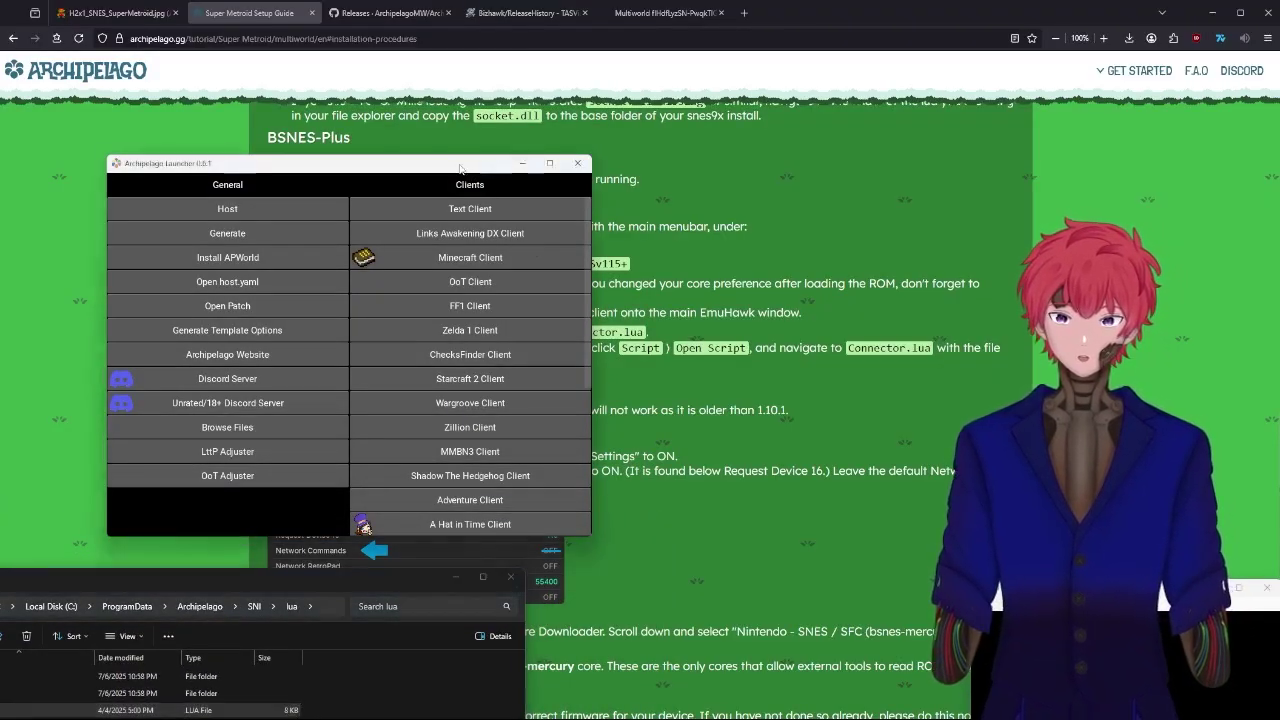
{"action": "left_click", "coordinate": [522, 163]}
{"action": "left_click", "coordinate": [540, 146]}
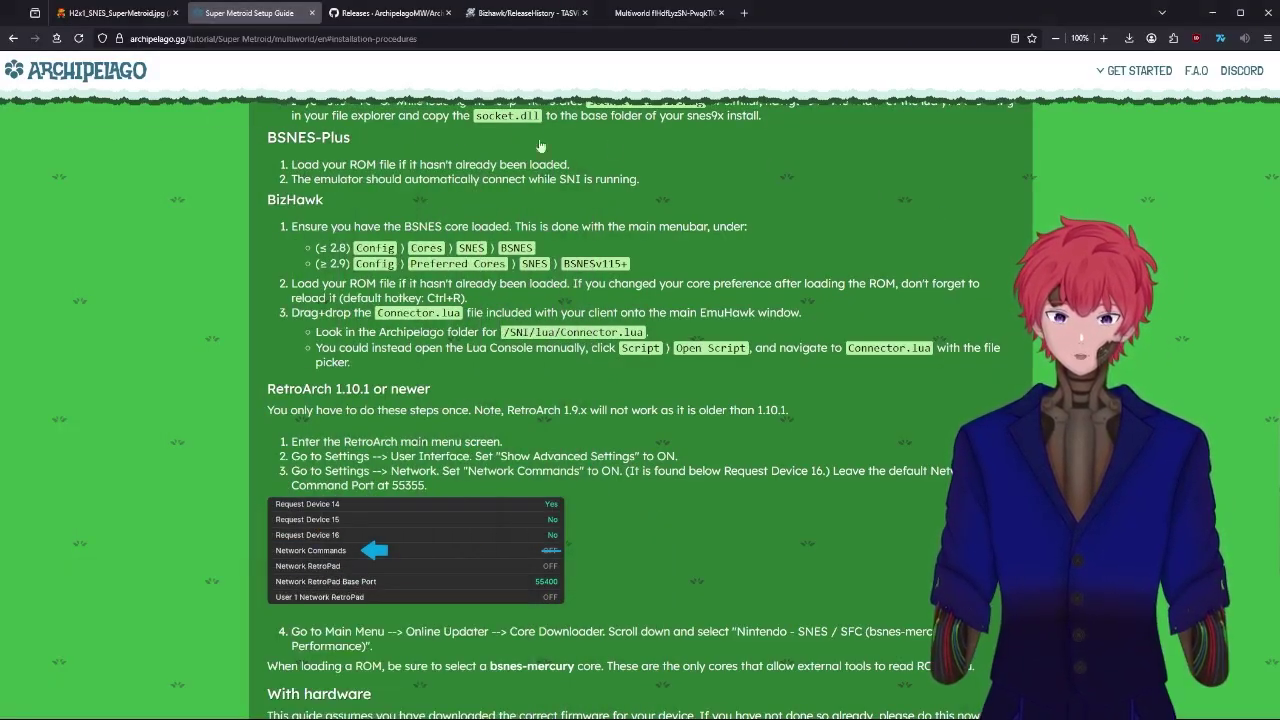
From the multiworld room page, open the downloaded Super Metroid patch file and arrange the SNI Client and BizHawk side by side.
{"action": "mouse_move", "coordinate": [398, 13]}
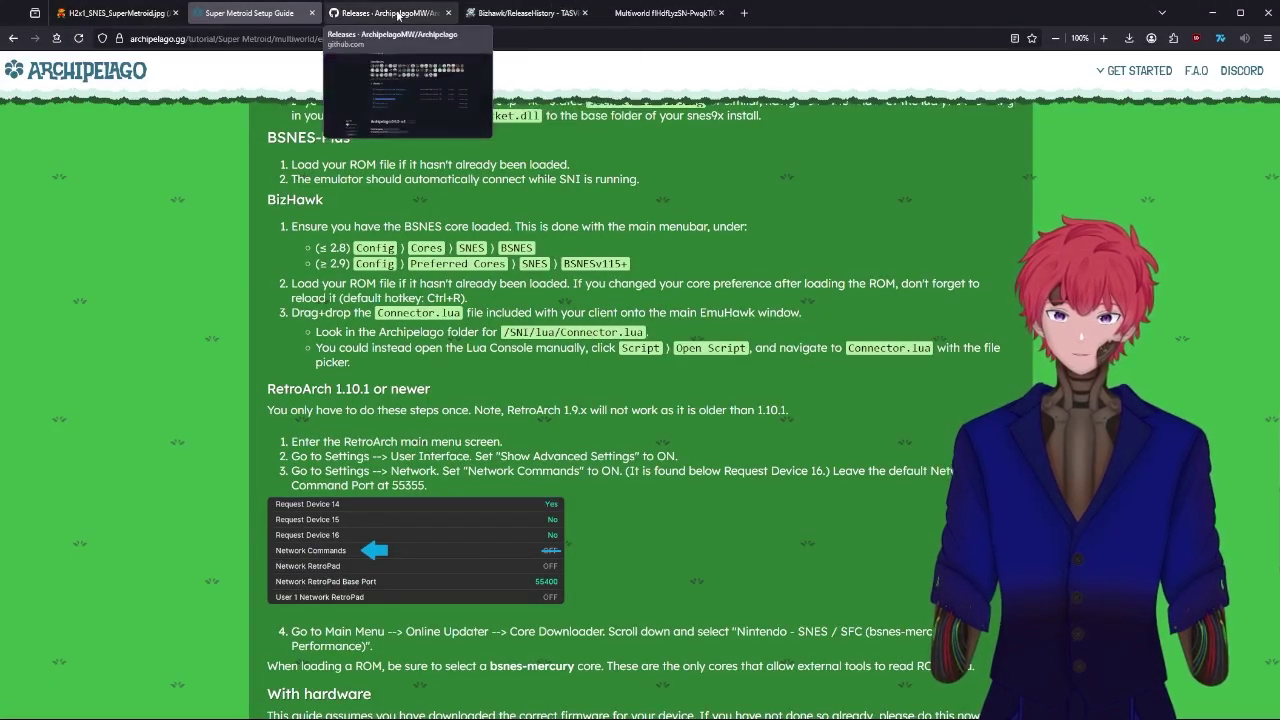
{"action": "left_click", "coordinate": [665, 13]}
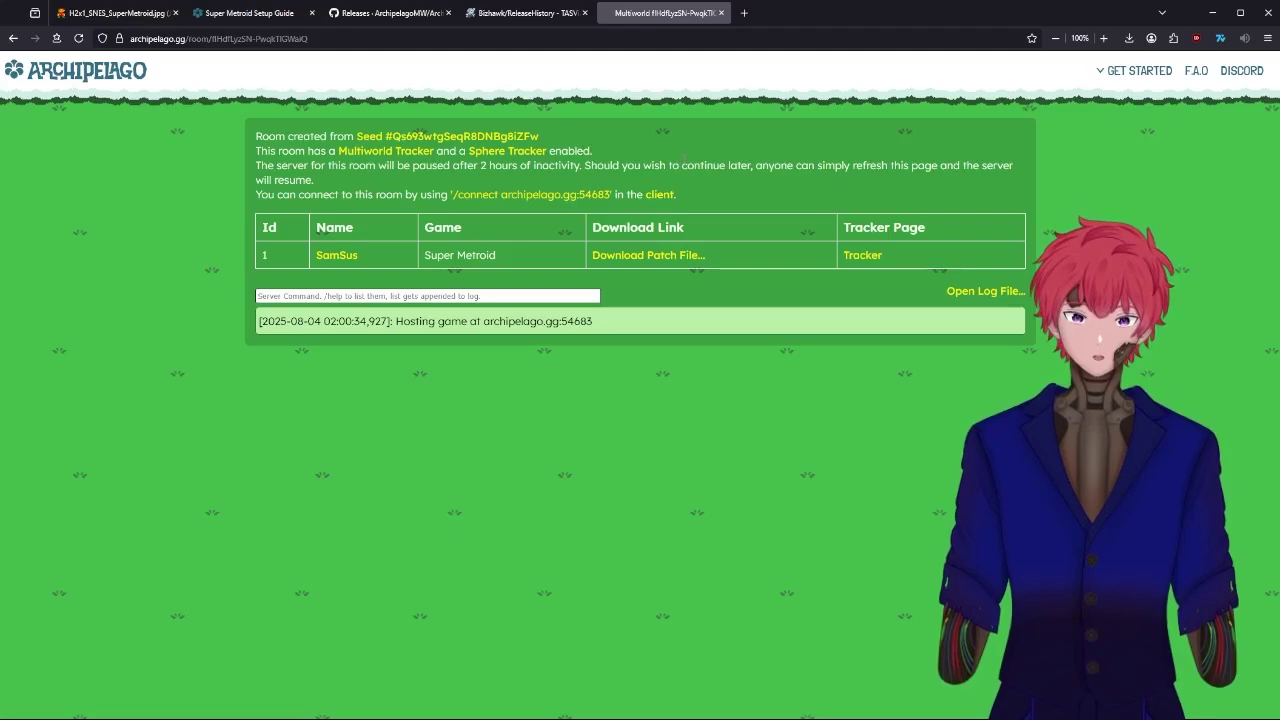
{"action": "left_click", "coordinate": [1129, 38]}
{"action": "left_click", "coordinate": [1046, 106]}
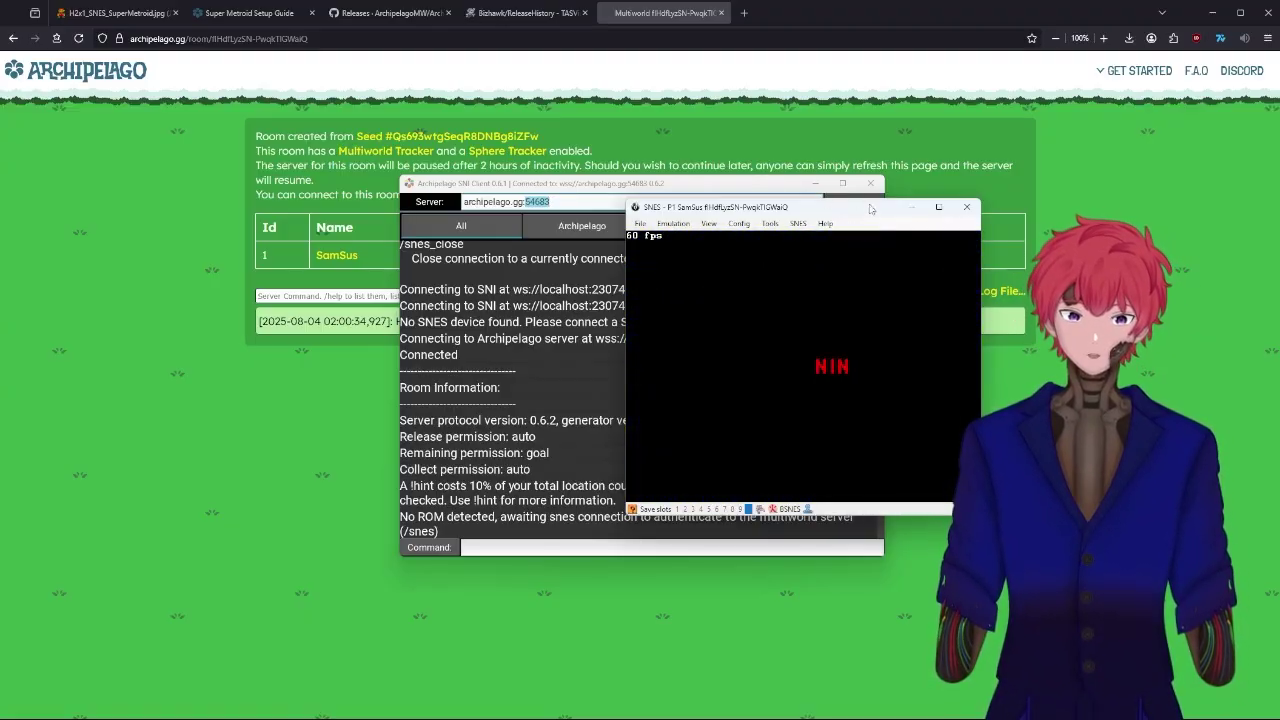
{"action": "left_click_drag", "start_coordinate": [870, 209], "coordinate": [1175, 154]}
{"action": "left_click_drag", "start_coordinate": [728, 191], "coordinate": [435, 111]}
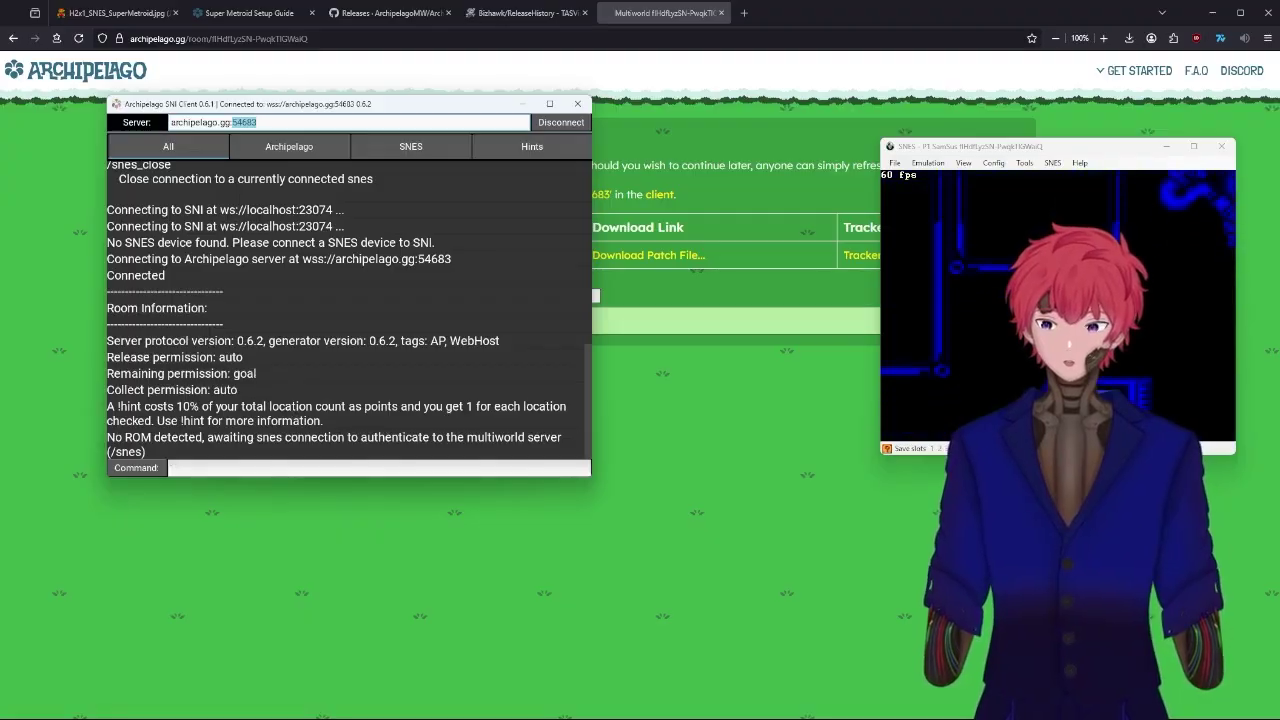
Load Connector.lua from the SNI\lua folder into BizHawk, bring the SNI Client forward and minimize the folder window.
{"action": "left_click_drag", "start_coordinate": [113, 591], "coordinate": [253, 297]}
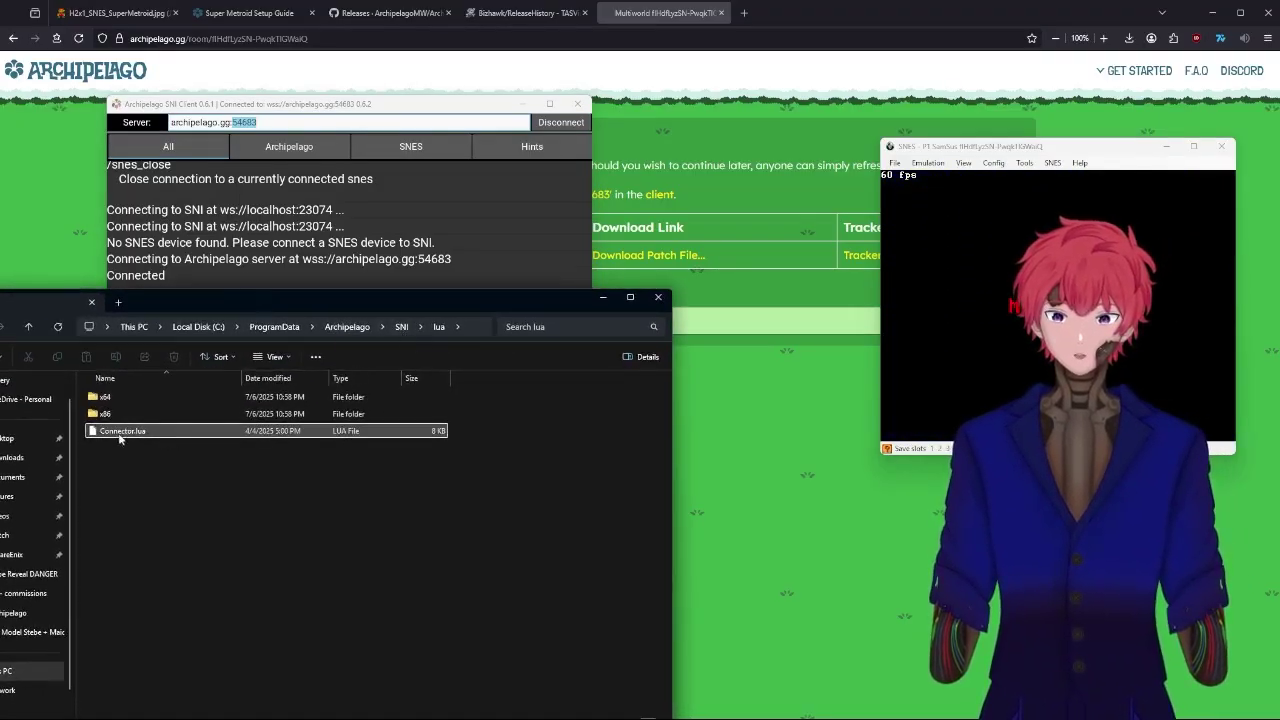
{"action": "left_click_drag", "start_coordinate": [119, 440], "coordinate": [514, 457]}
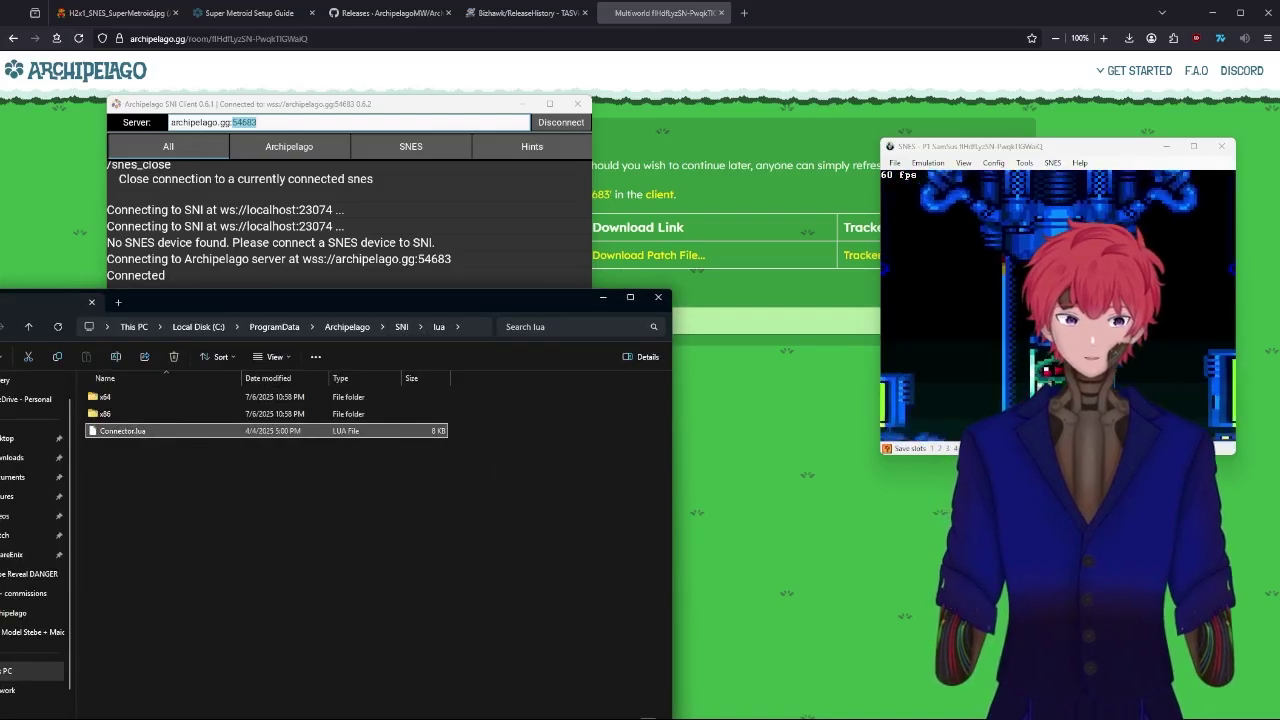
{"action": "left_click", "coordinate": [582, 280]}
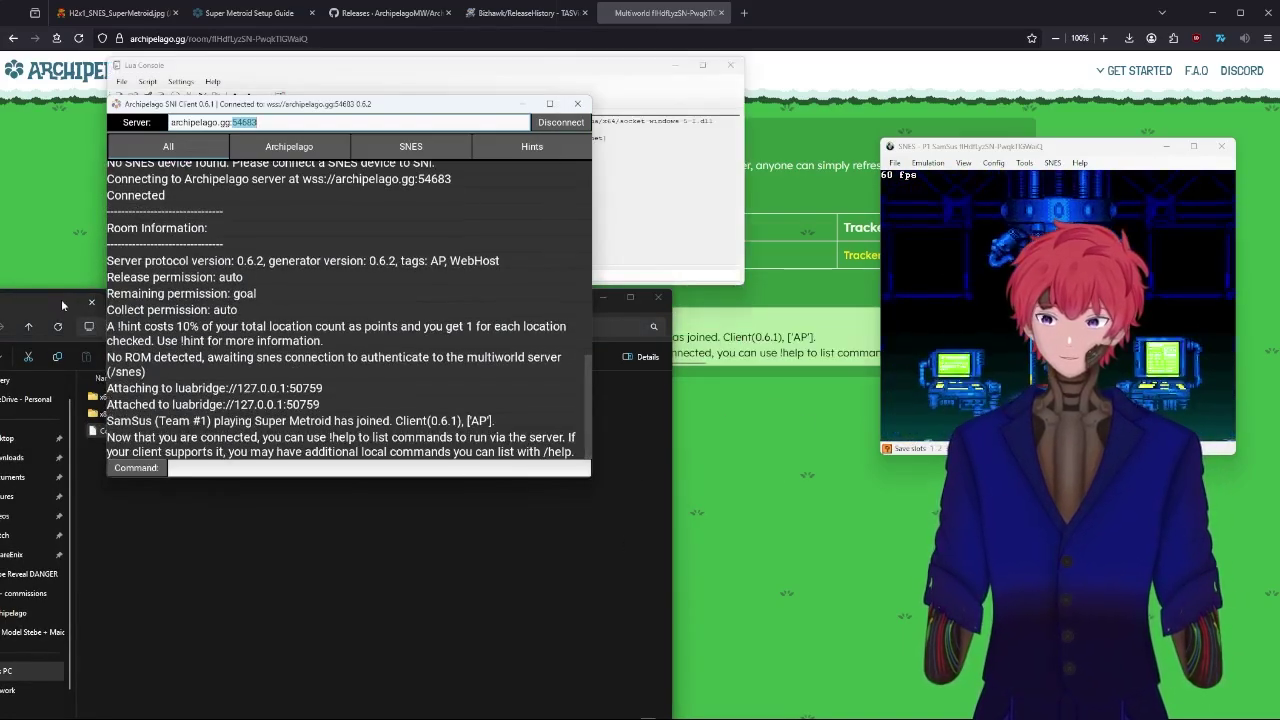
{"action": "key", "text": "super+Down"}
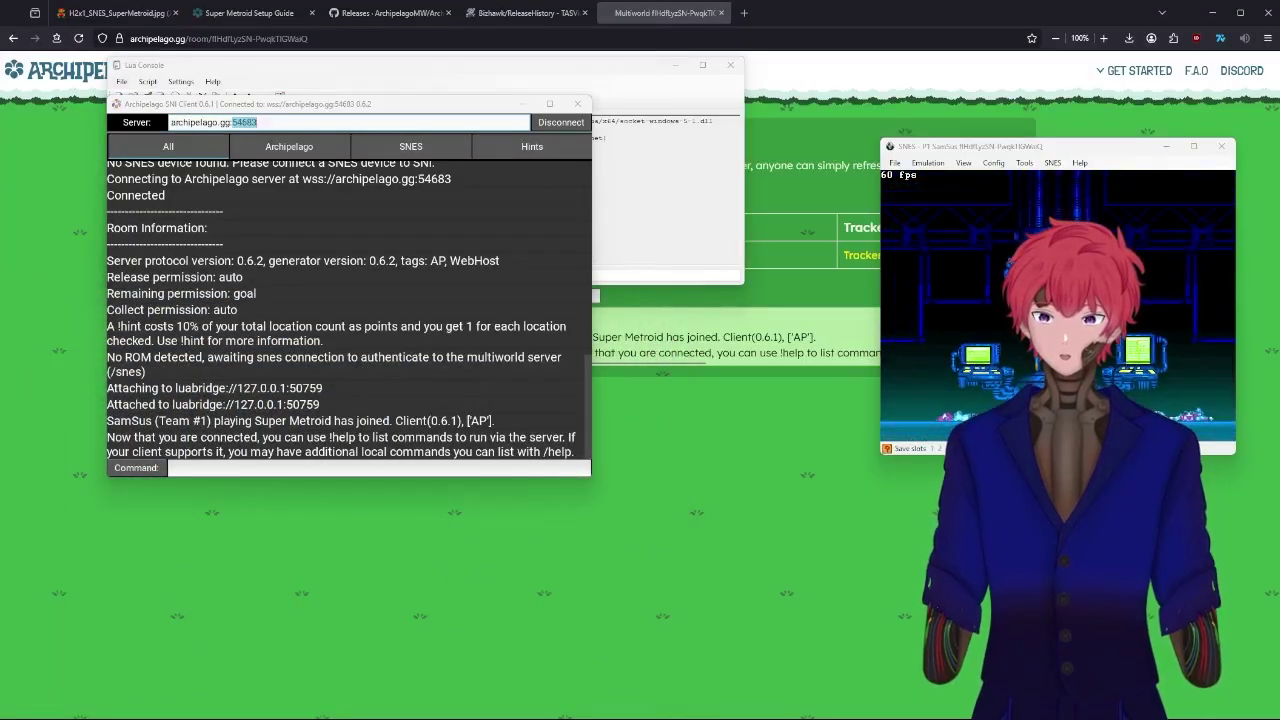
Move the SNI Client below the Lua Console, then clear the Lua Console off the room page.
{"action": "left_click_drag", "start_coordinate": [410, 104], "coordinate": [428, 387]}
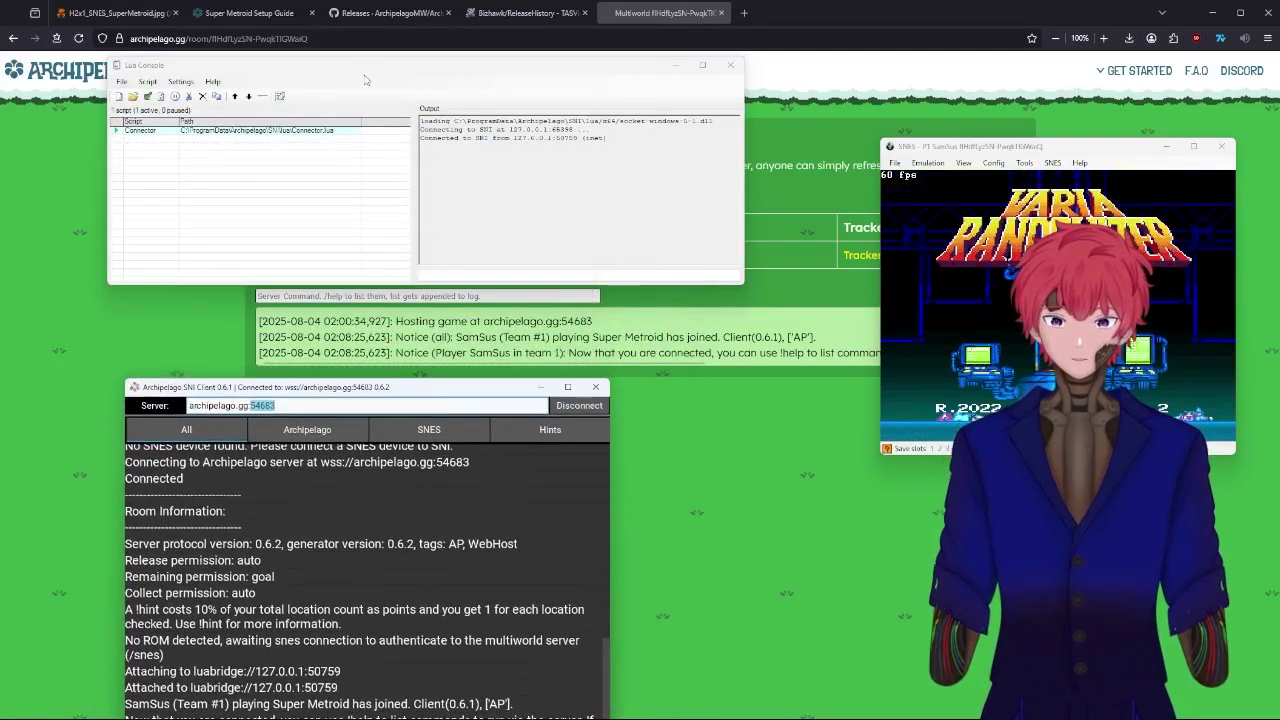
{"action": "left_click_drag", "start_coordinate": [449, 70], "coordinate": [538, 57]}
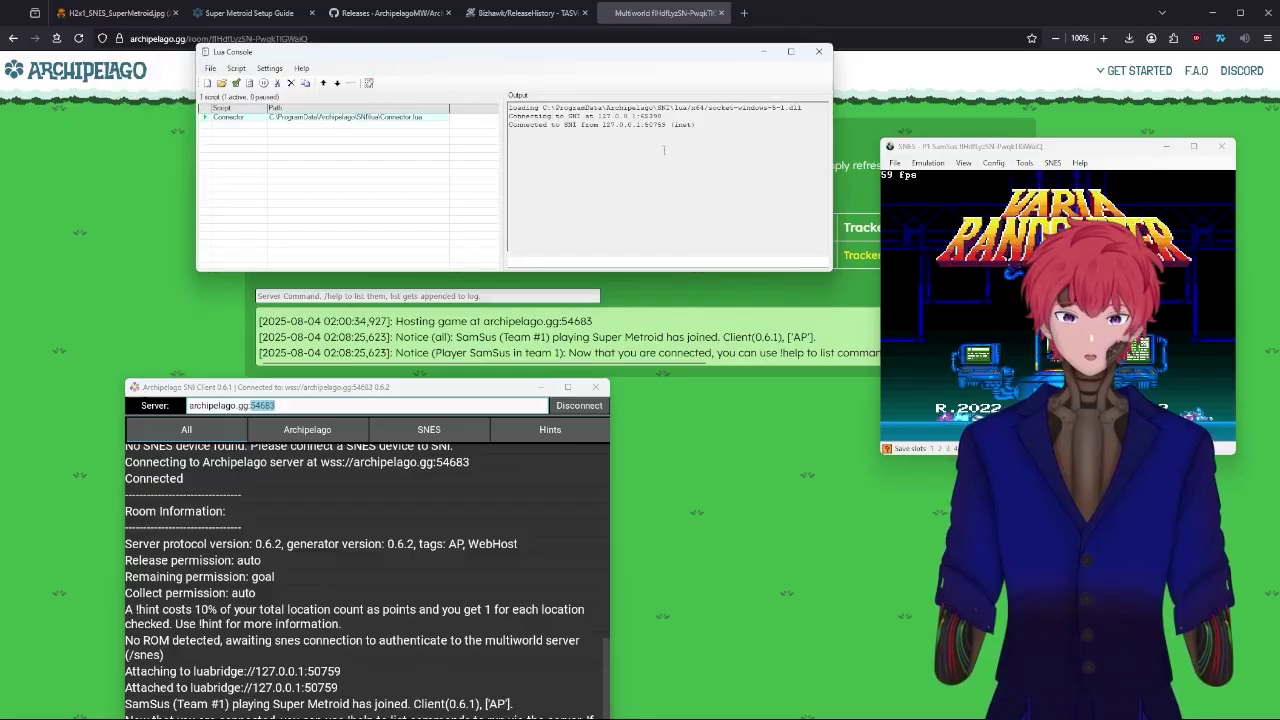
{"action": "left_click_drag", "start_coordinate": [658, 62], "coordinate": [0, 150]}
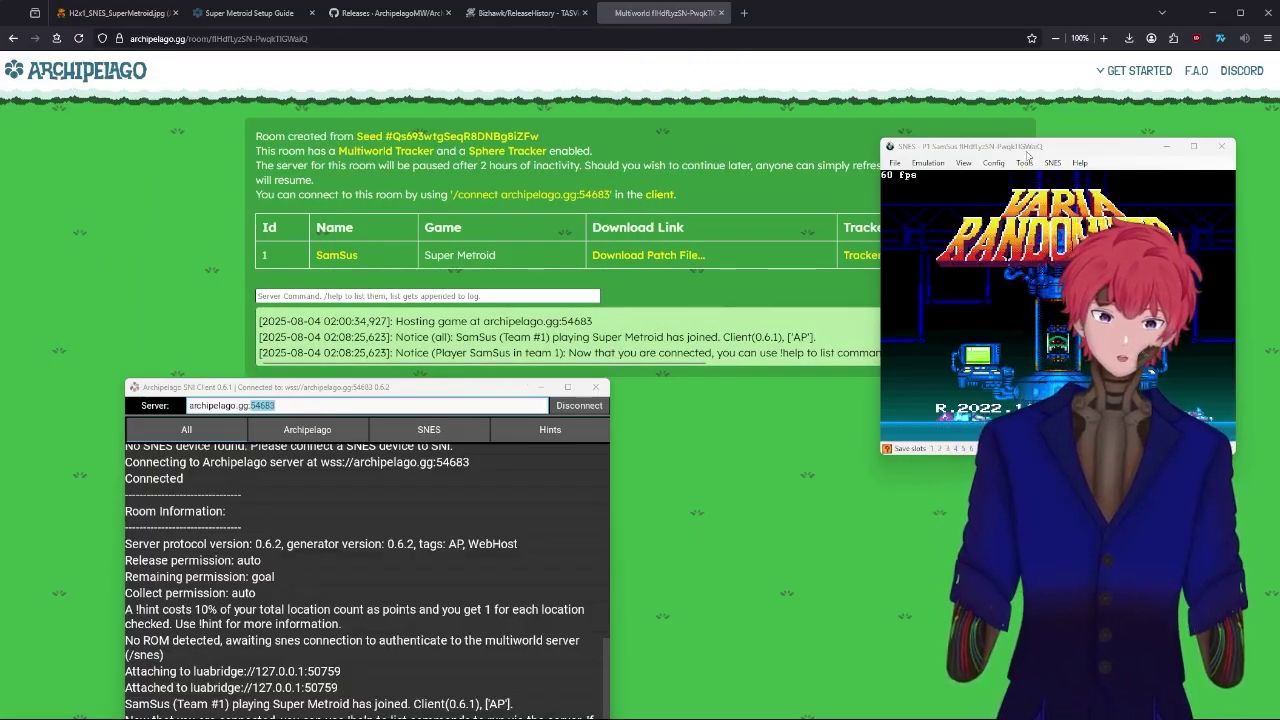
Reposition BizHawk, review the Player 1 button mappings in its SNES controller configuration and close it.
{"action": "left_click_drag", "start_coordinate": [1068, 147], "coordinate": [1020, 147]}
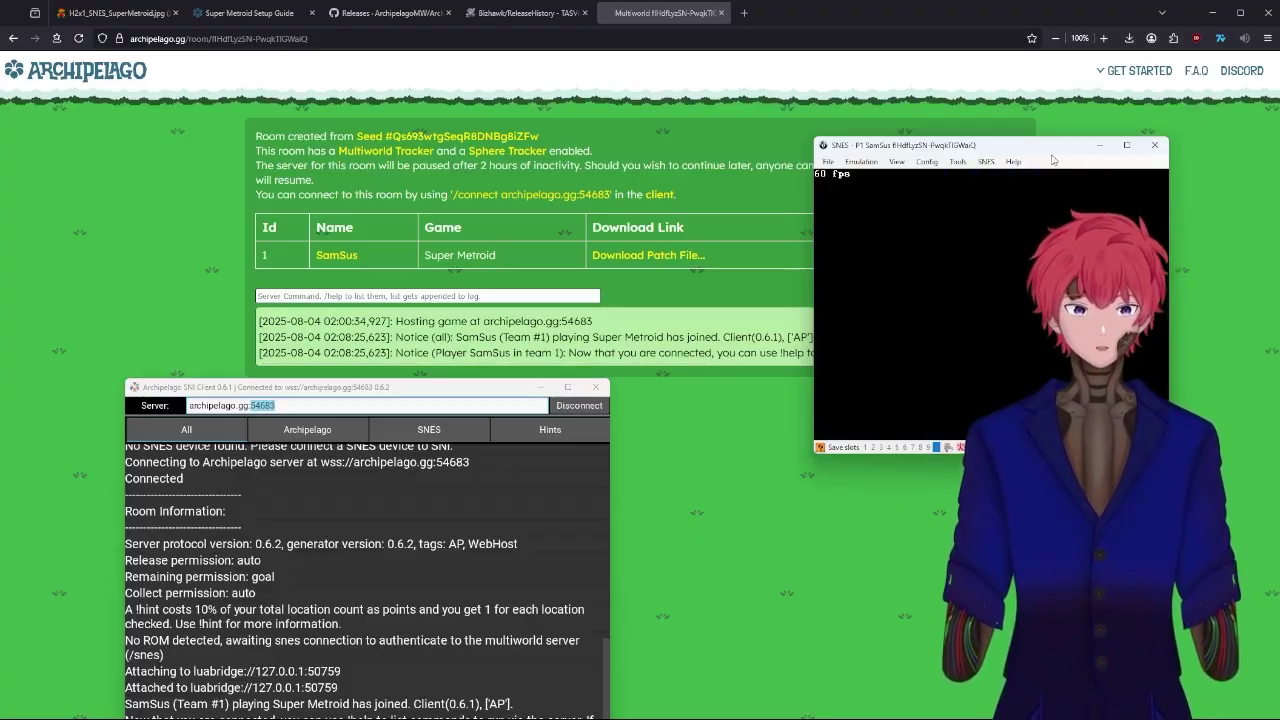
{"action": "left_click", "coordinate": [927, 161]}
{"action": "left_click", "coordinate": [945, 176]}
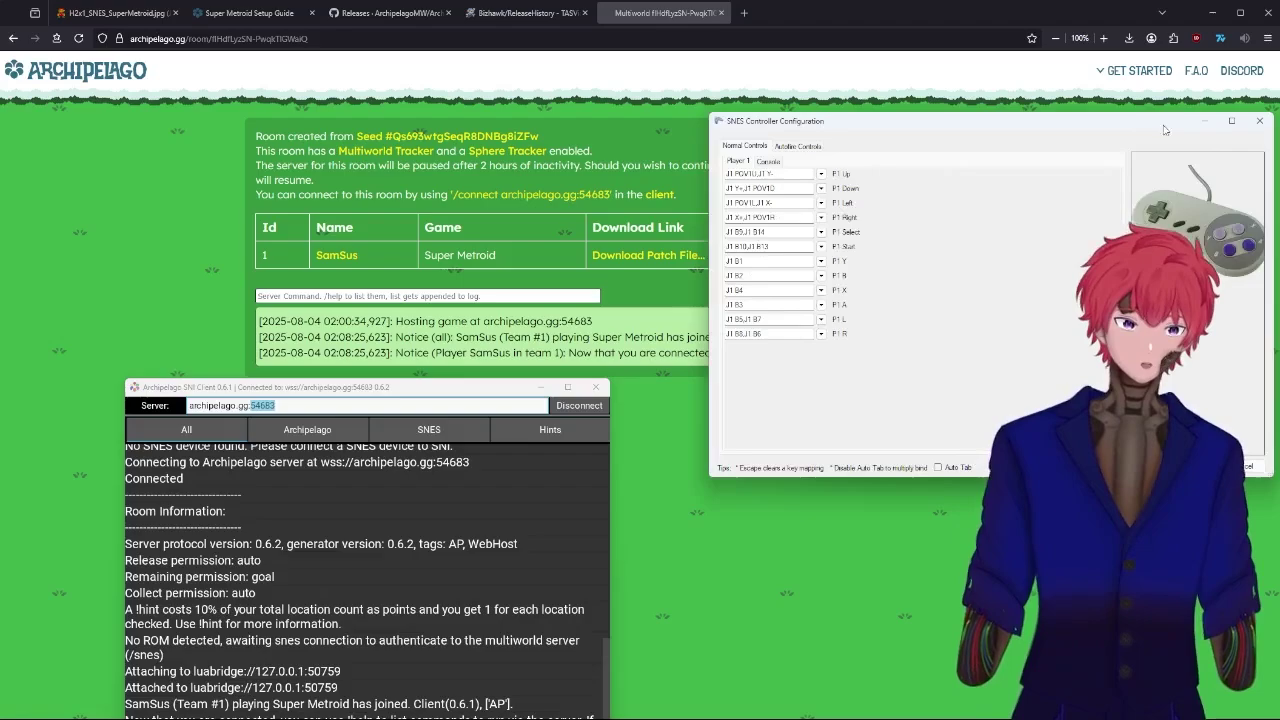
{"action": "left_click", "coordinate": [1259, 120]}
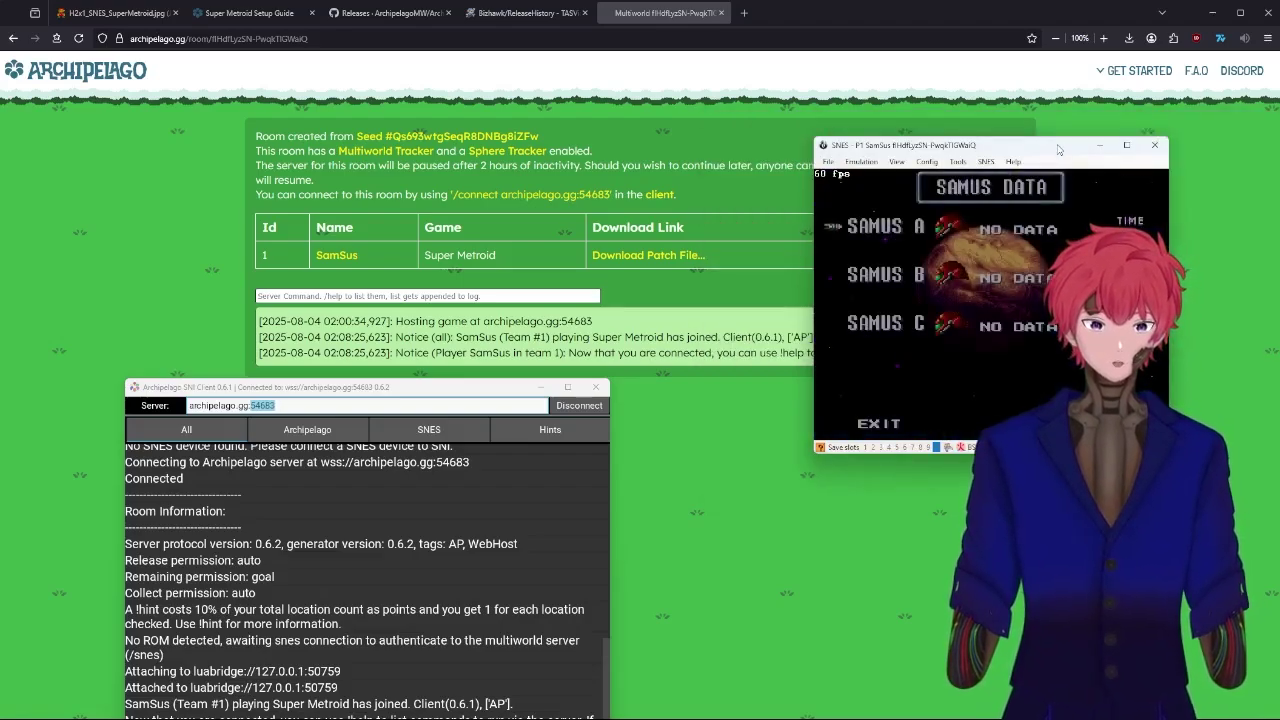
Start a new Super Metroid game in the Samus B save slot and move BizHawk beside the SNI Client.
{"action": "key", "text": "Down"}
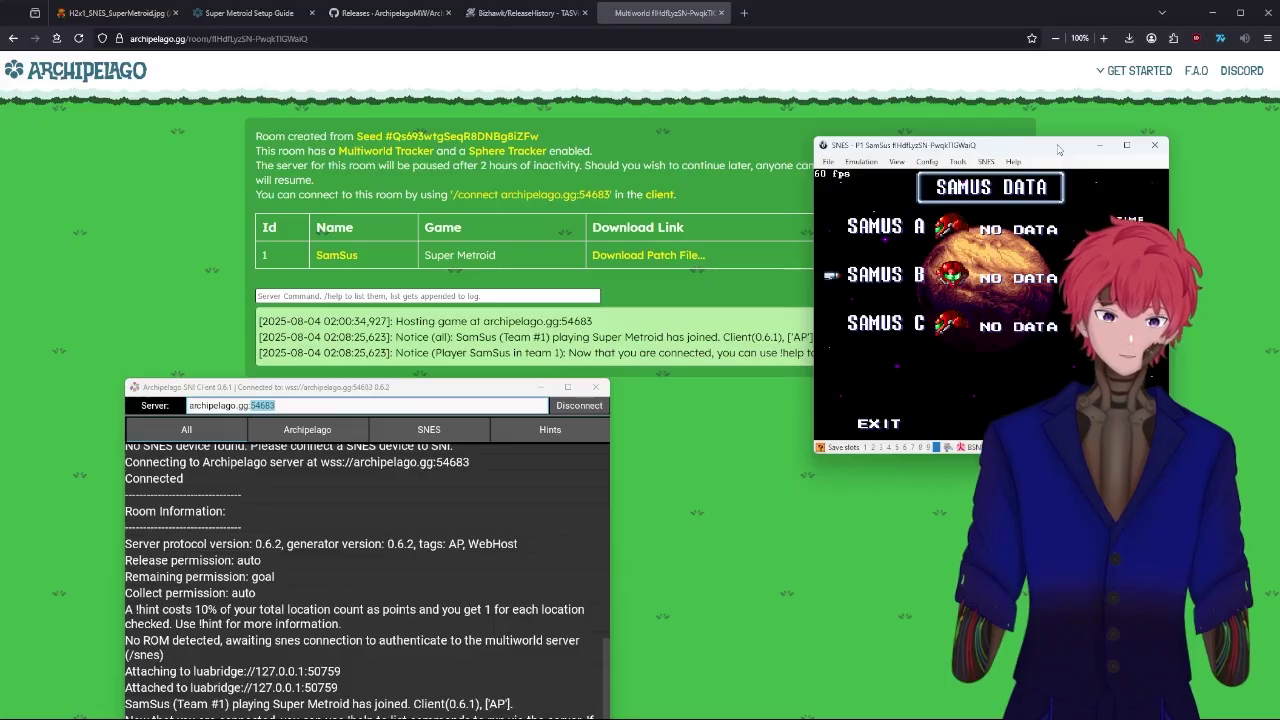
{"action": "key", "text": "Return"}
{"action": "left_click_drag", "start_coordinate": [1059, 149], "coordinate": [677, 117]}
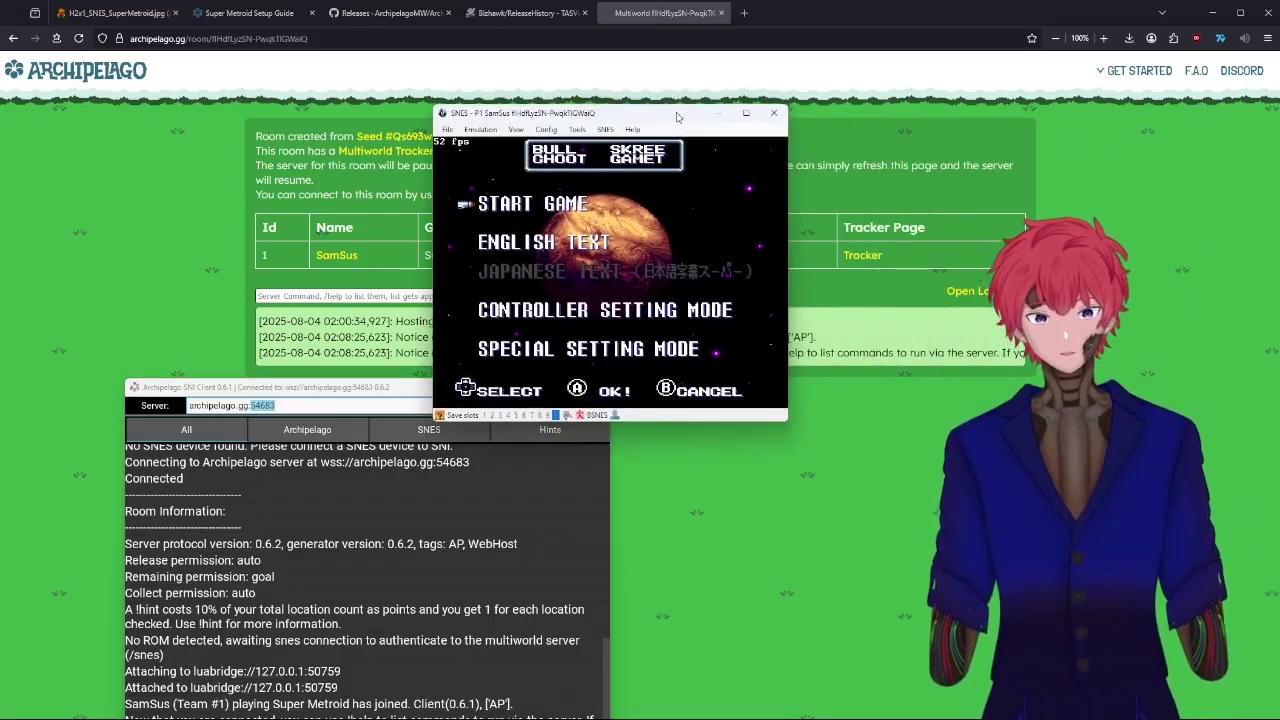
{"action": "key", "text": "Return"}
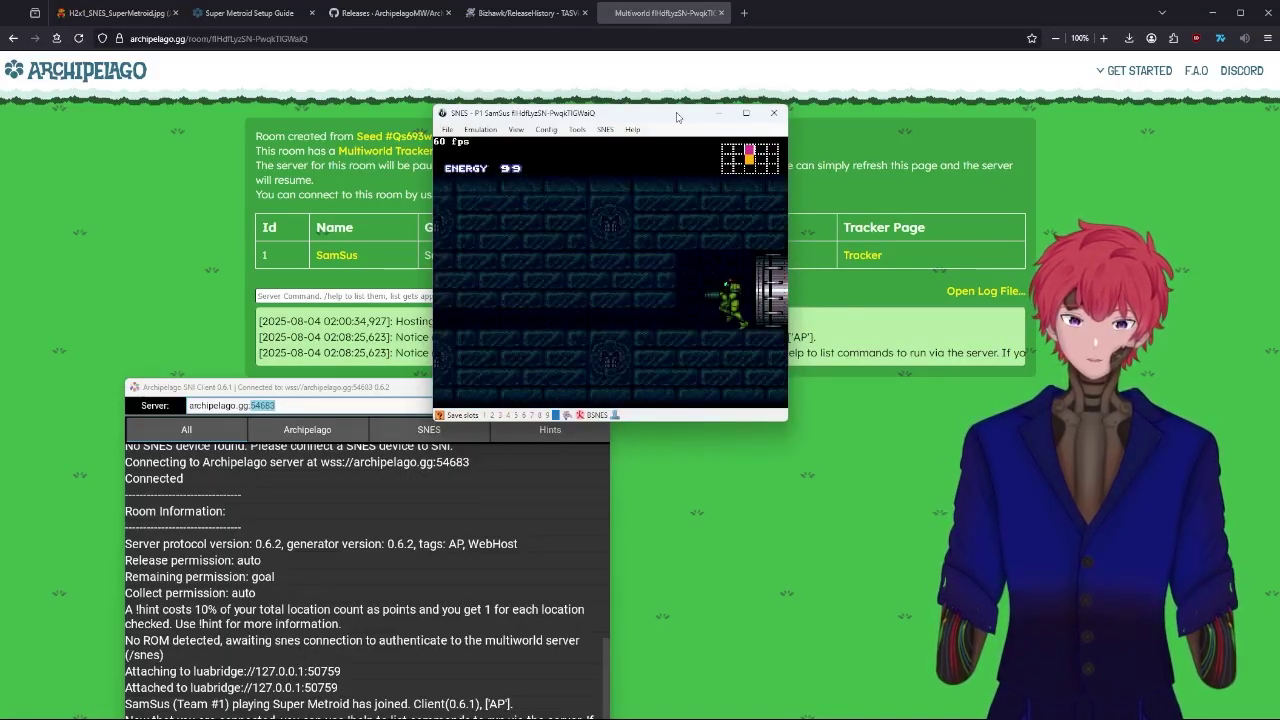
Play through the opening rooms in BizHawk, guiding Samus through the doors and across the platform shafts.
{"action": "key", "text": "Left"}
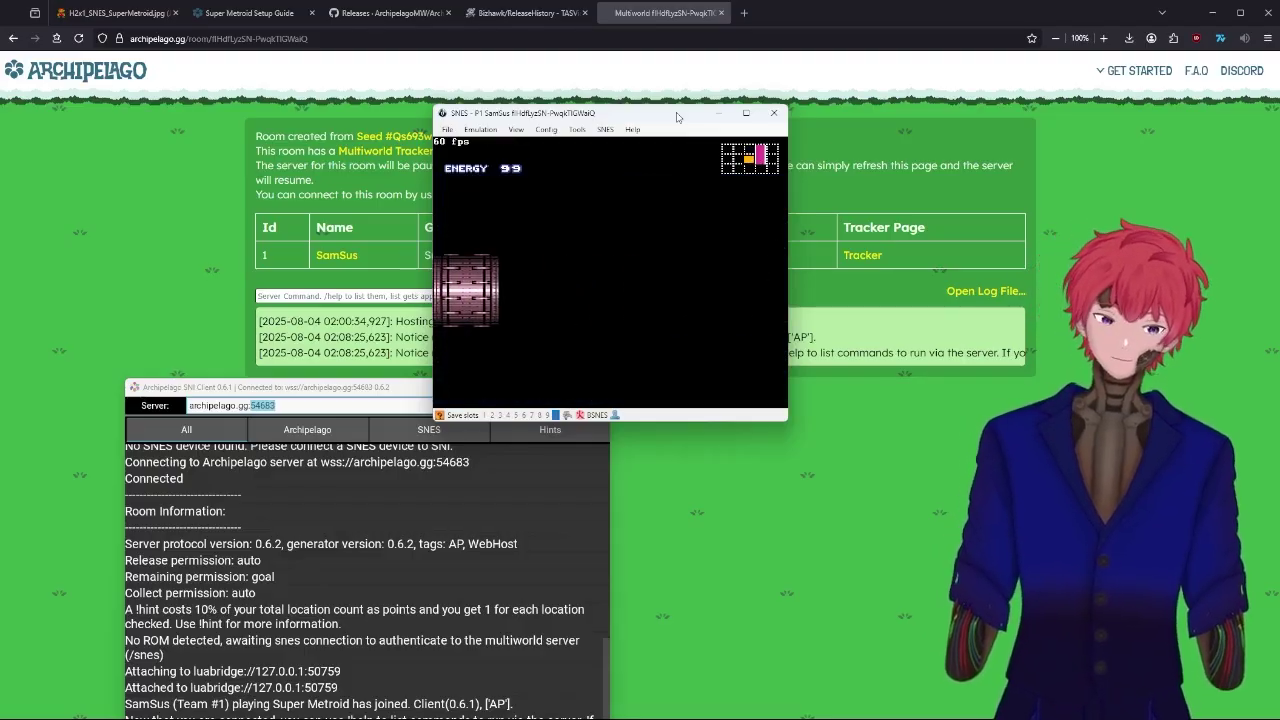
{"action": "key", "text": "Left"}
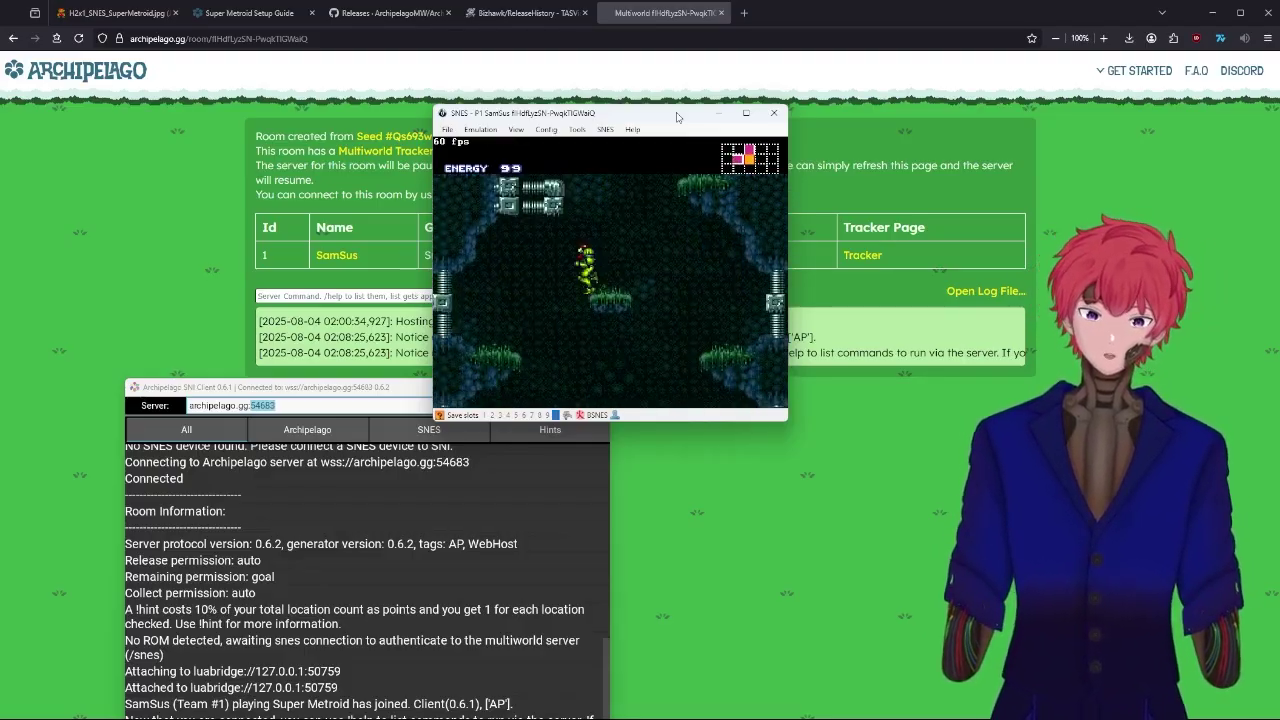
{"action": "key", "text": "Right"}
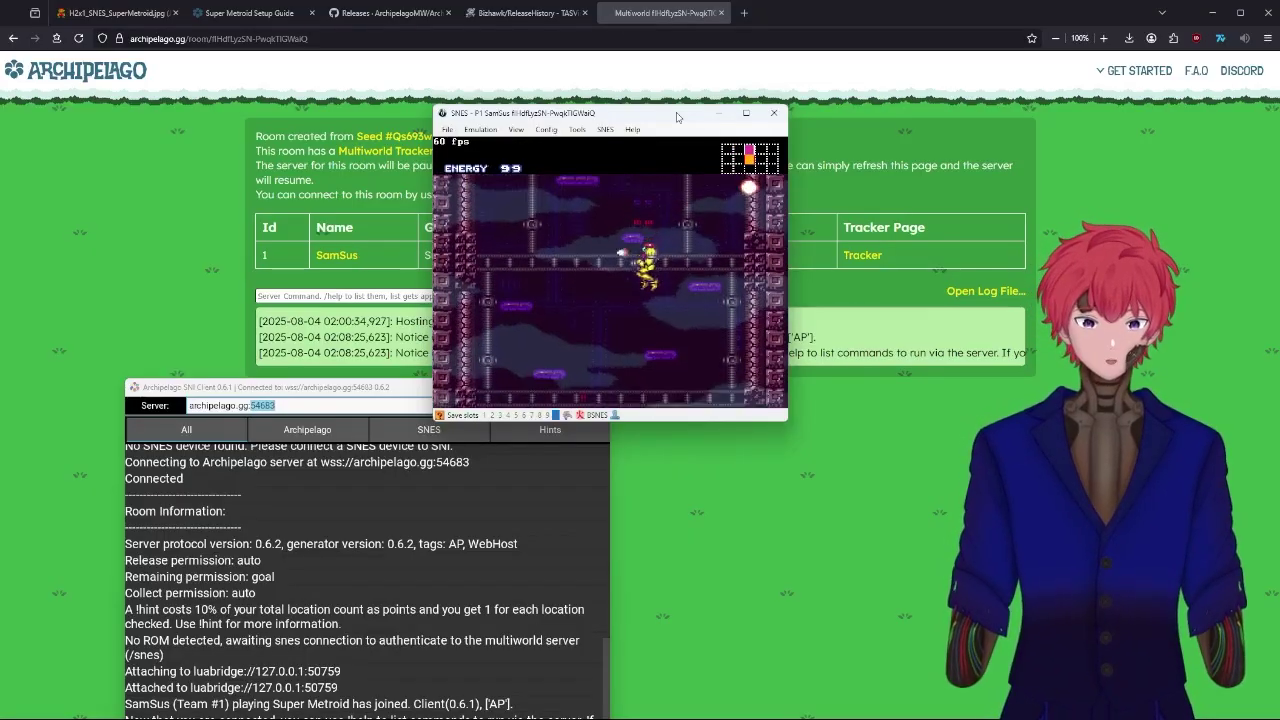
{"action": "key", "text": "Right"}
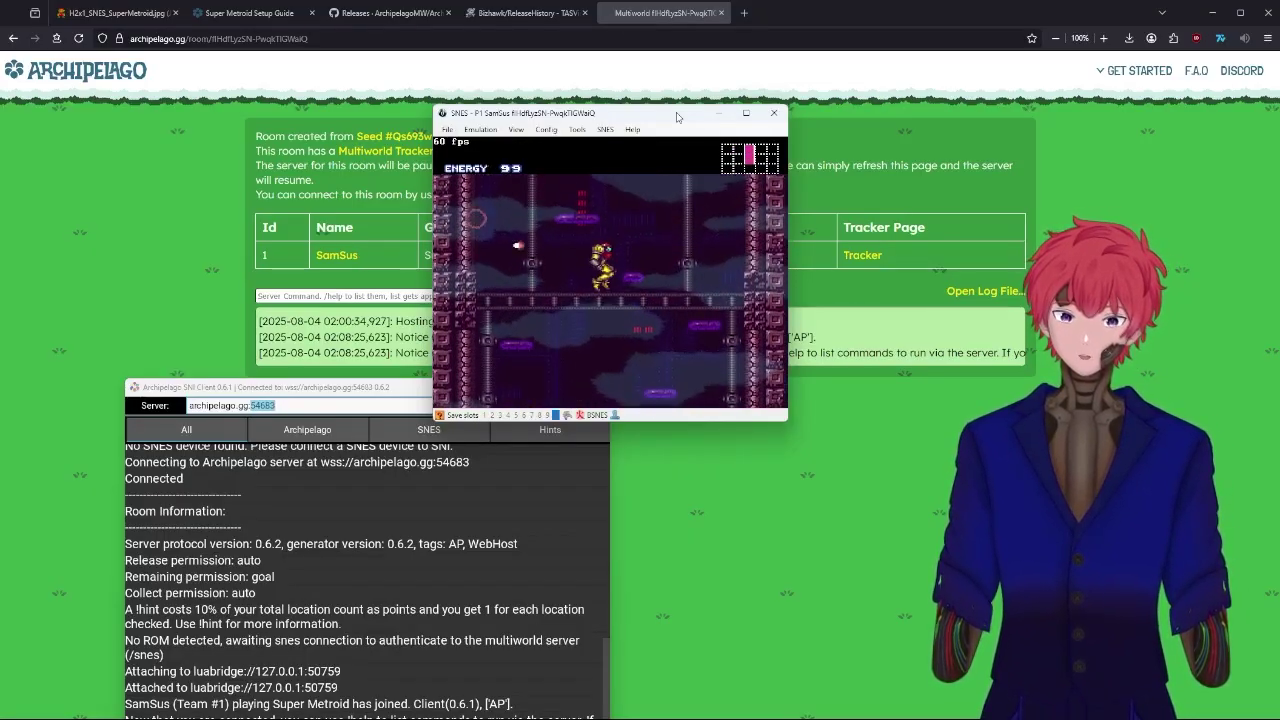